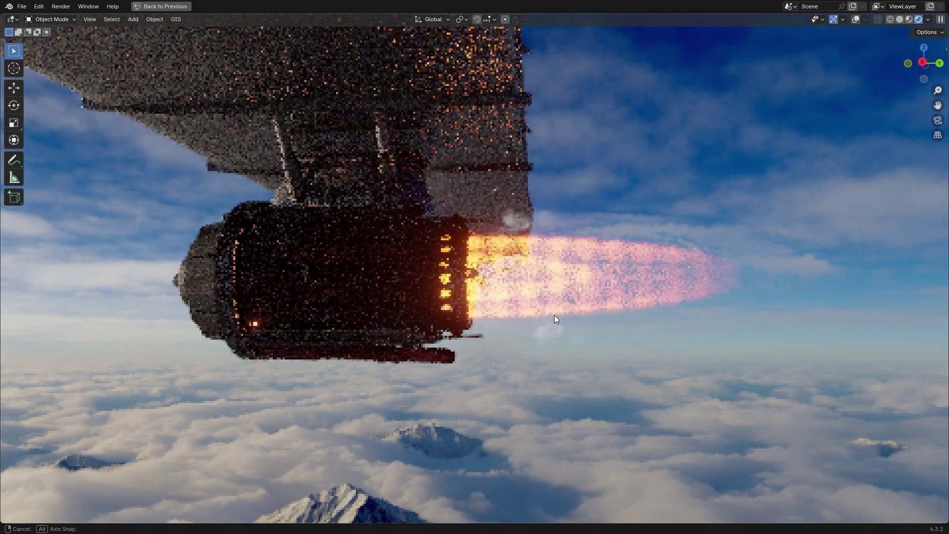
pyautogui.moveTo(588, 389)
pyautogui.mouseDown(button='middle')
pyautogui.moveTo(608, 390)
pyautogui.moveTo(579, 384)
pyautogui.mouseUp(button='middle')
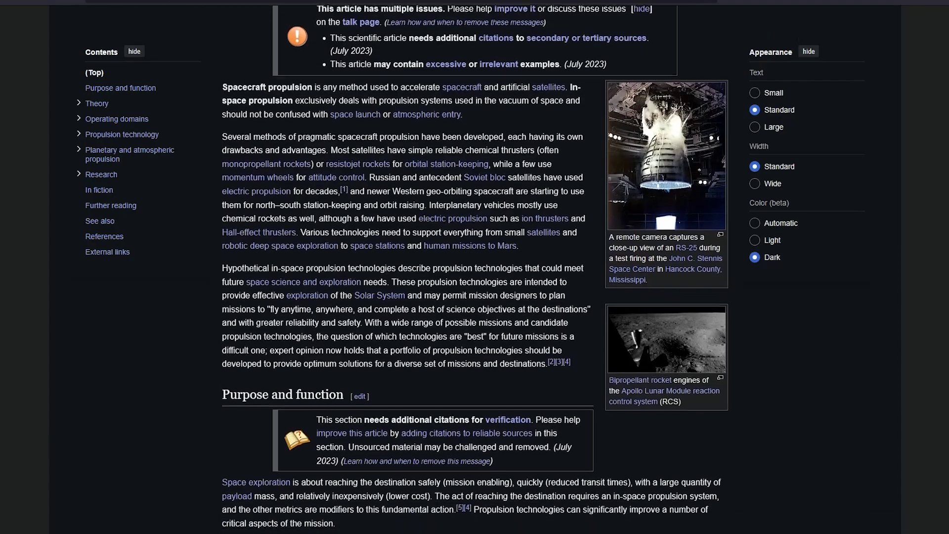
pyautogui.scroll(-5, 475, 267)
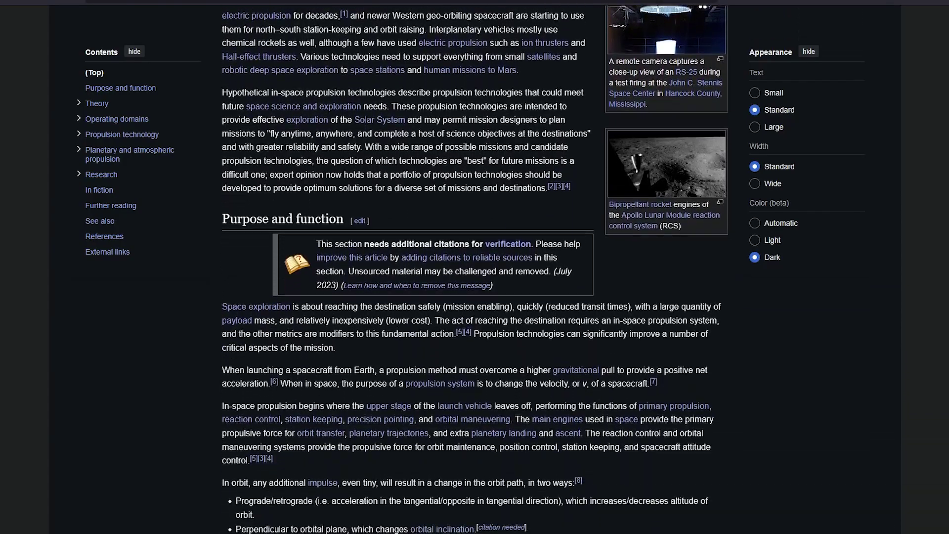
pyautogui.scroll(-12, 475, 267)
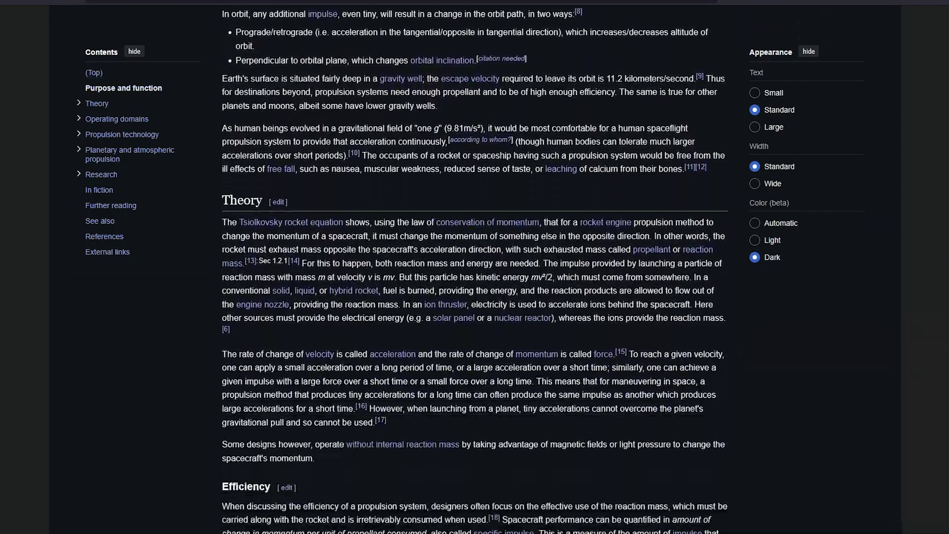
pyautogui.scroll(-12, 474, 267)
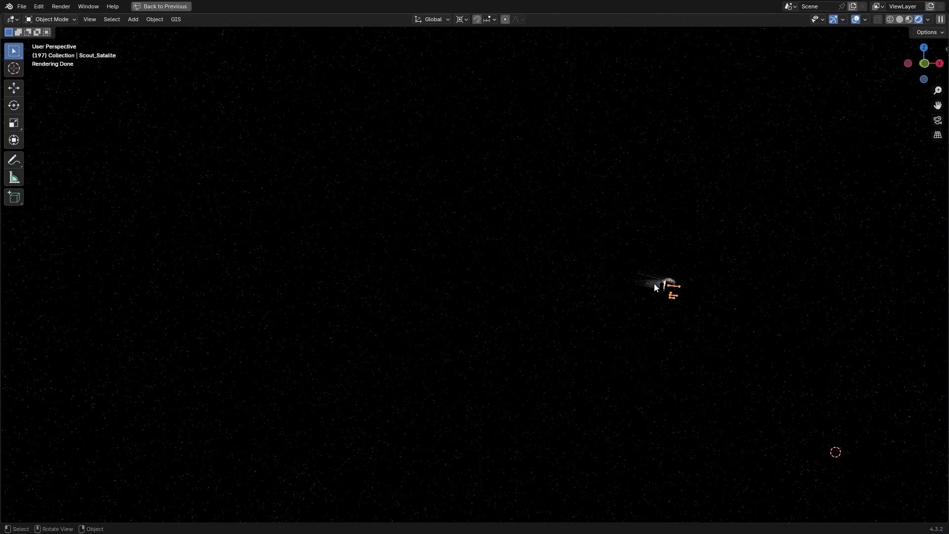
# Enter Edit Mode on the long box geometry inside the engine and select all of it
pyautogui.scroll(10, 654, 283)
pyautogui.moveTo(639, 299); pyautogui.dragTo(696, 220, button='middle')
pyautogui.scroll(3, 550, 314)
pyautogui.press('Tab')
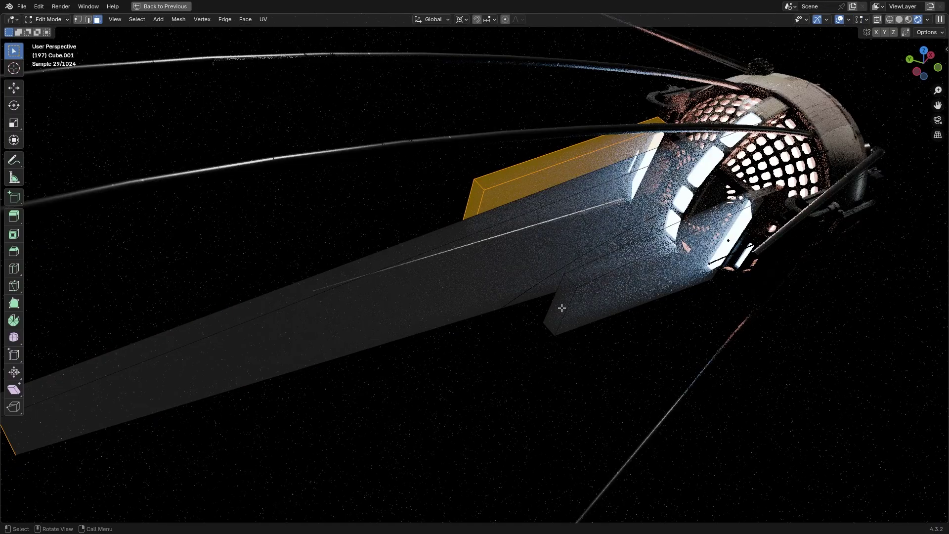
pyautogui.press('a')
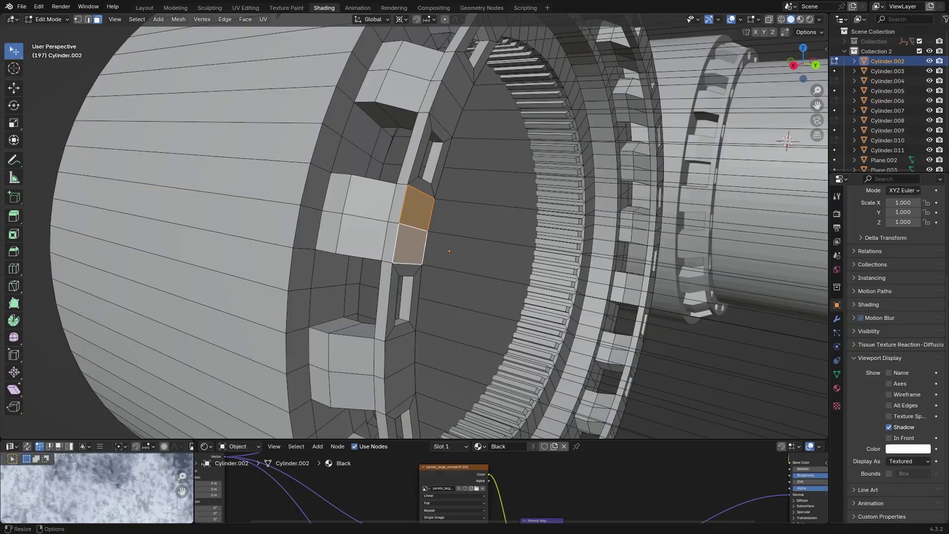
# Inset the ring's narrow rim faces individually by about 0.013 m, scale them slightly along Y, and leave Edit Mode
pyautogui.scroll(3, 558, 295)
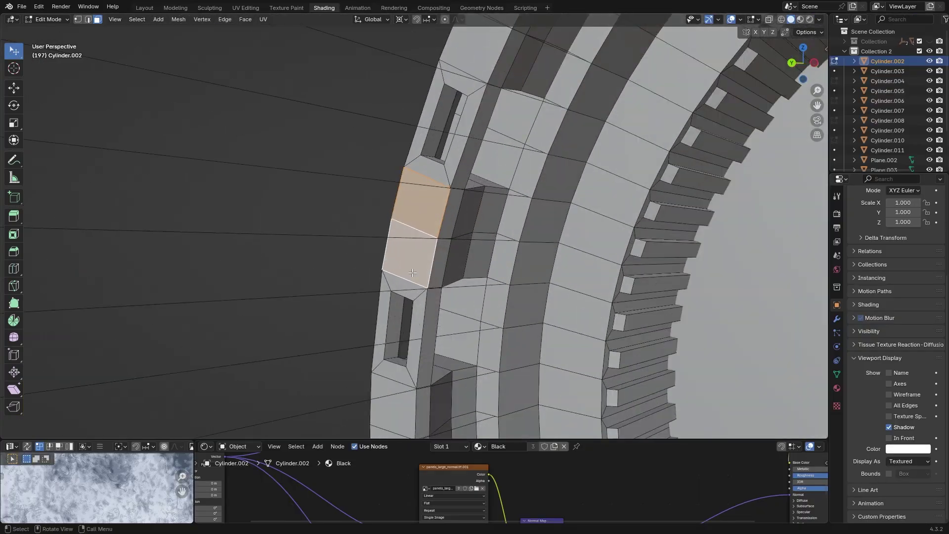
pyautogui.press('i')
pyautogui.click(553, 298)
pyautogui.press('s')
pyautogui.press('y')
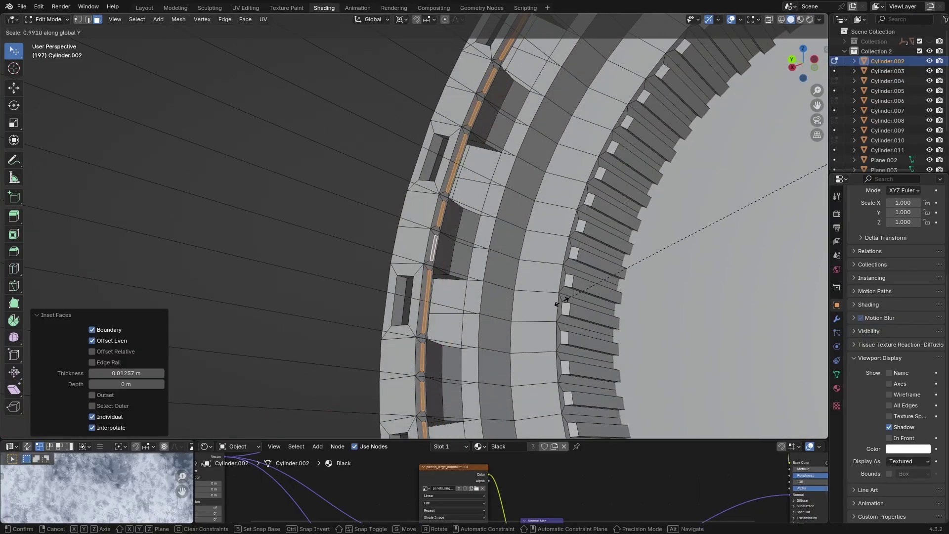
pyautogui.click(559, 303)
pyautogui.scroll(-5, 559, 302)
pyautogui.moveTo(559, 302); pyautogui.dragTo(389, 260, button='middle')
pyautogui.press('Tab')
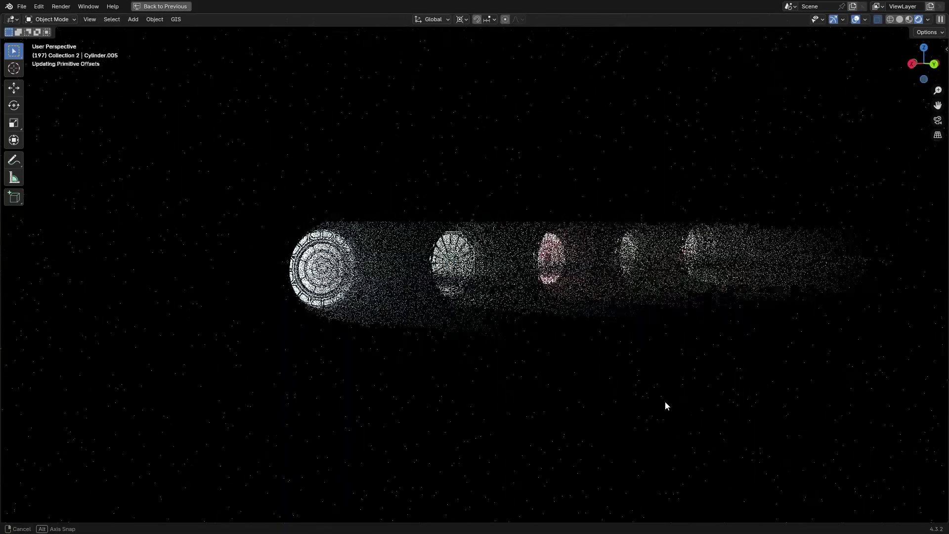
pyautogui.moveTo(666, 401); pyautogui.dragTo(445, 415, button='middle')
pyautogui.scroll(4, 492, 452)
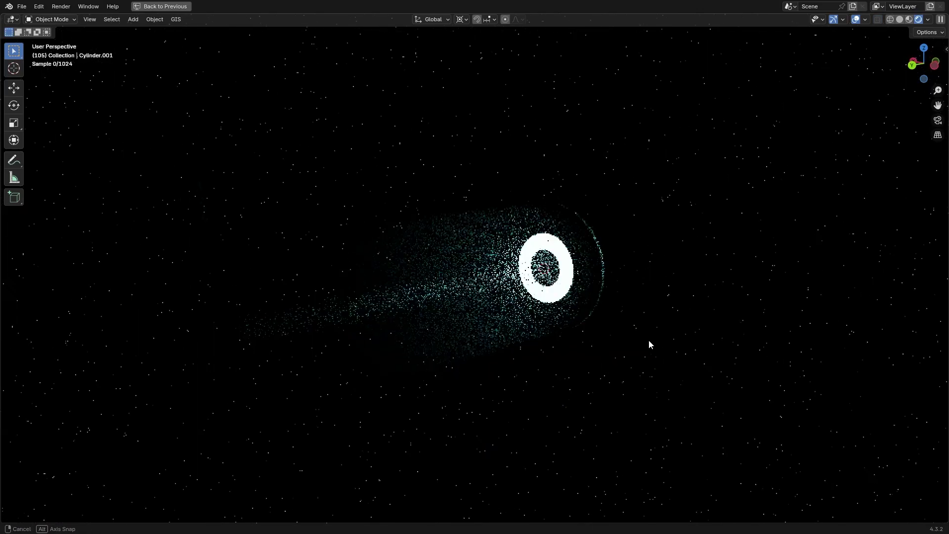
pyautogui.keyDown('shift'); pyautogui.moveTo(637, 345); pyautogui.dragTo(682, 342, button='middle'); pyautogui.keyUp('shift')
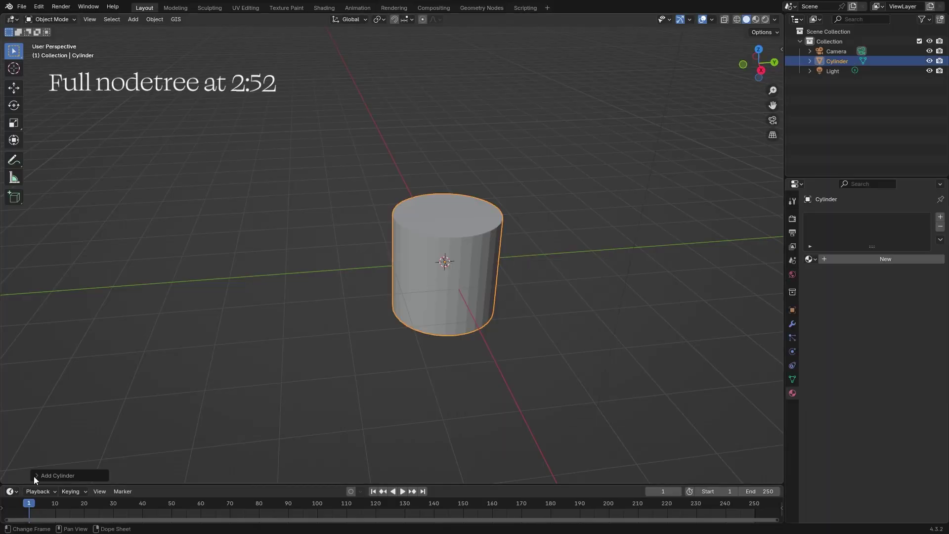
# Rotate the new cylinder -90° about the X axis so it lies horizontally
pyautogui.click(35, 475)
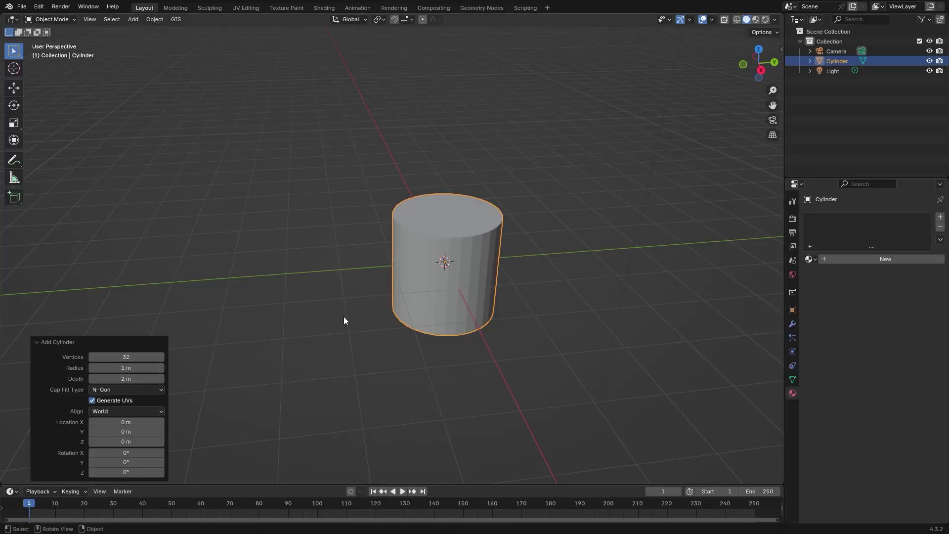
pyautogui.write('rx-90')
pyautogui.press('Return')
pyautogui.scroll(2, 481, 314)
# Stretch the cylinder lengthwise along Y and apply all its transforms
pyautogui.press('s')
pyautogui.press('x')
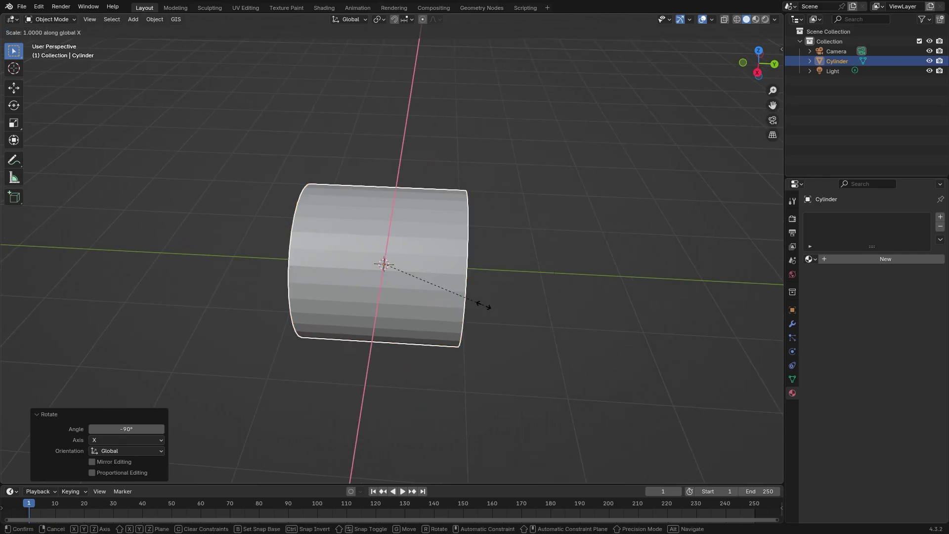
pyautogui.click(630, 320)
pyautogui.hotkey('ctrl', 'a')
pyautogui.click(462, 250)
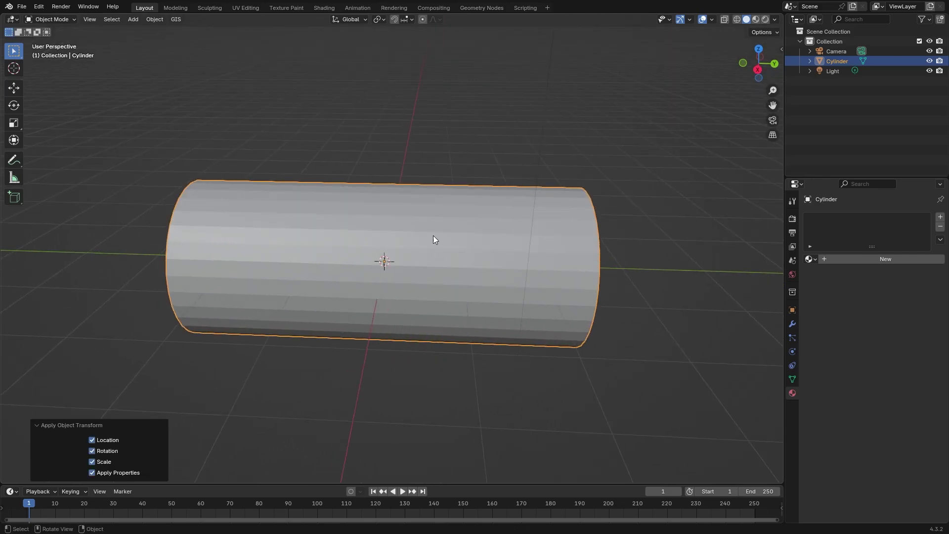
# Give the cylinder a new material whose surface shader is replaced by a Principled Volume with density 13, connected to the Volume output
pyautogui.click(325, 8)
pyautogui.click(490, 310)
pyautogui.click(428, 372)
pyautogui.press('x')
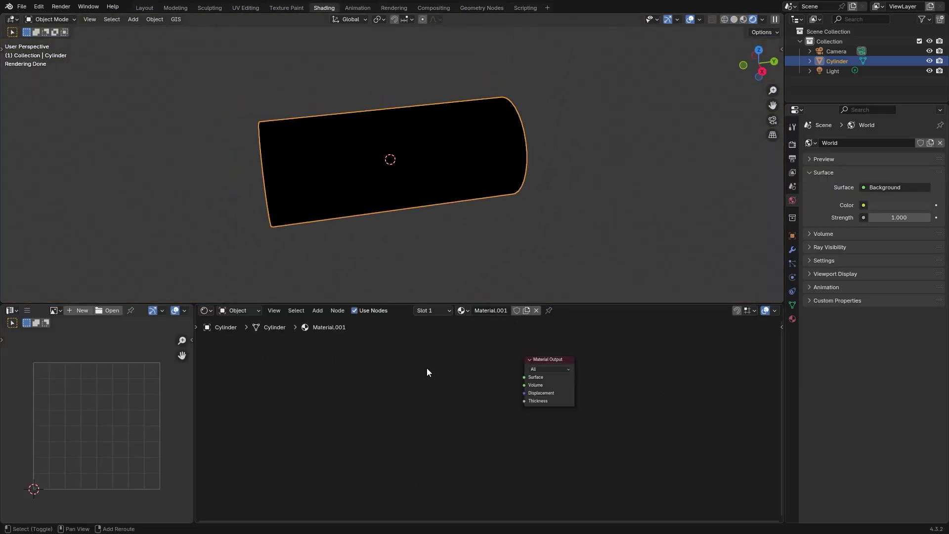
pyautogui.press('Return')
pyautogui.moveTo(451, 367); pyautogui.dragTo(528, 383)
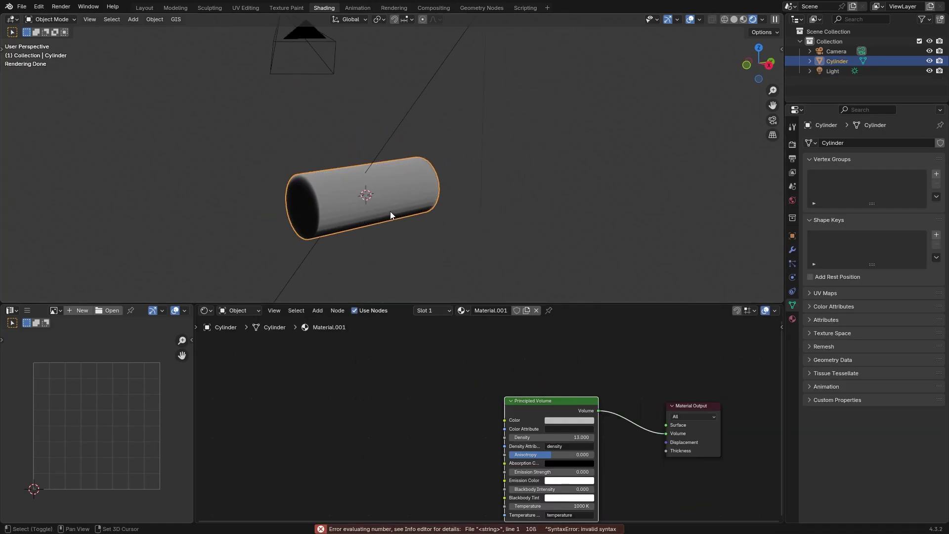
# Drive the volume's density with a Gradient Texture set to Quadratic Sphere, fed by Texture Coordinate and Mapping nodes
pyautogui.hotkey('shift', 'a')
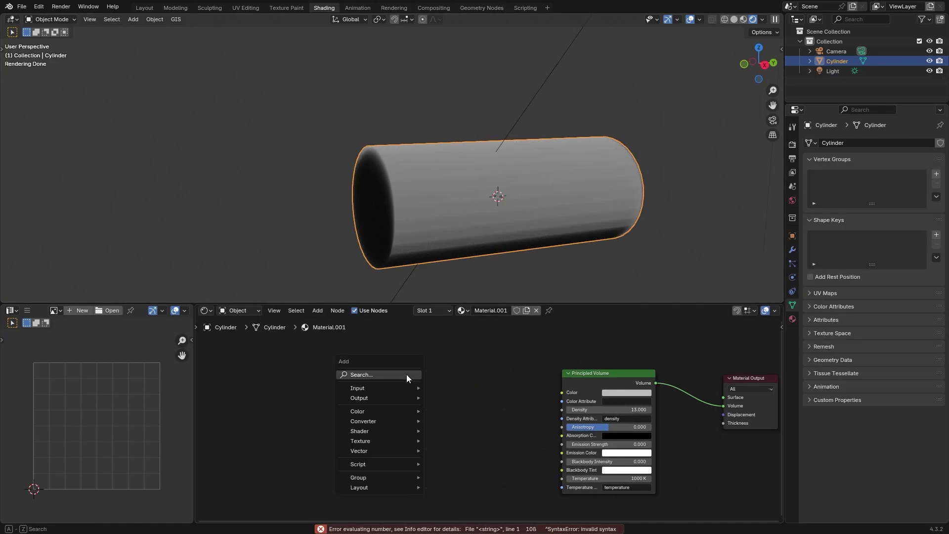
pyautogui.click(408, 375)
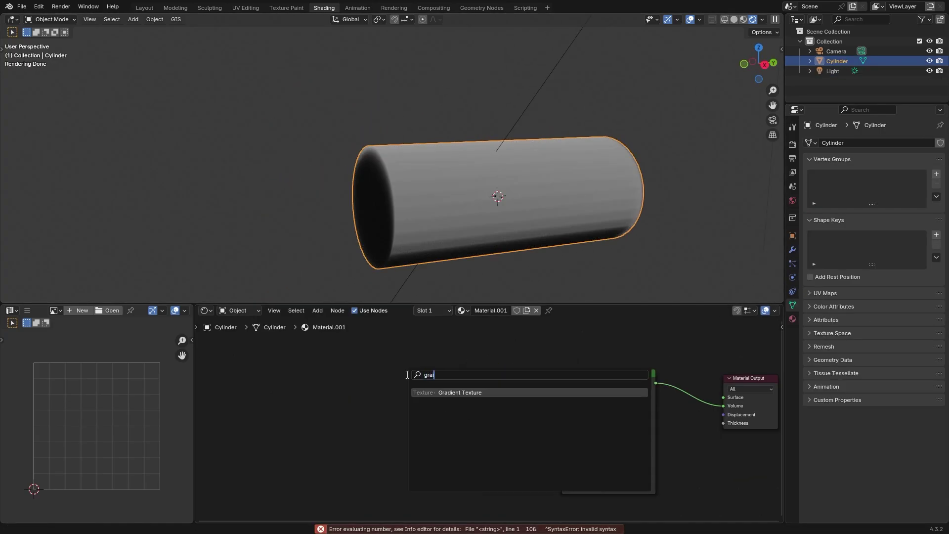
pyautogui.click(515, 414)
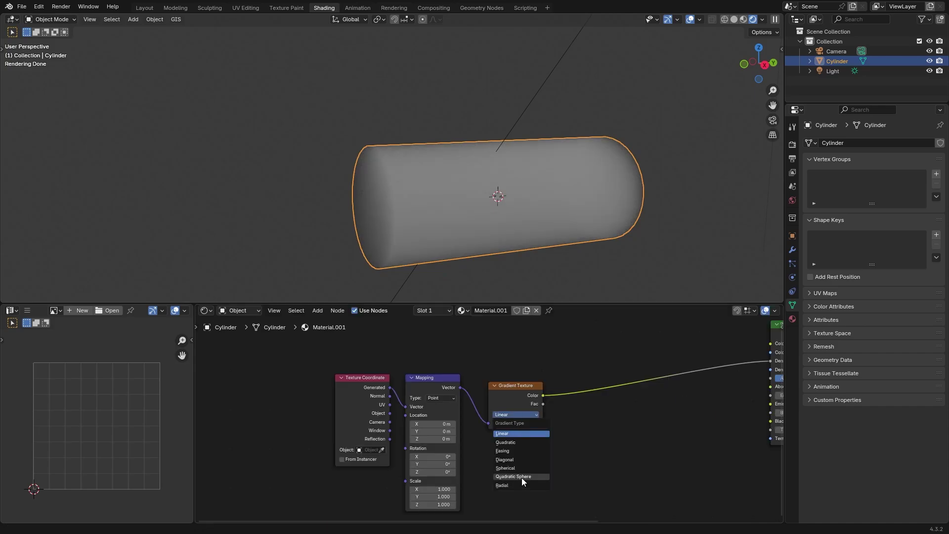
pyautogui.click(523, 477)
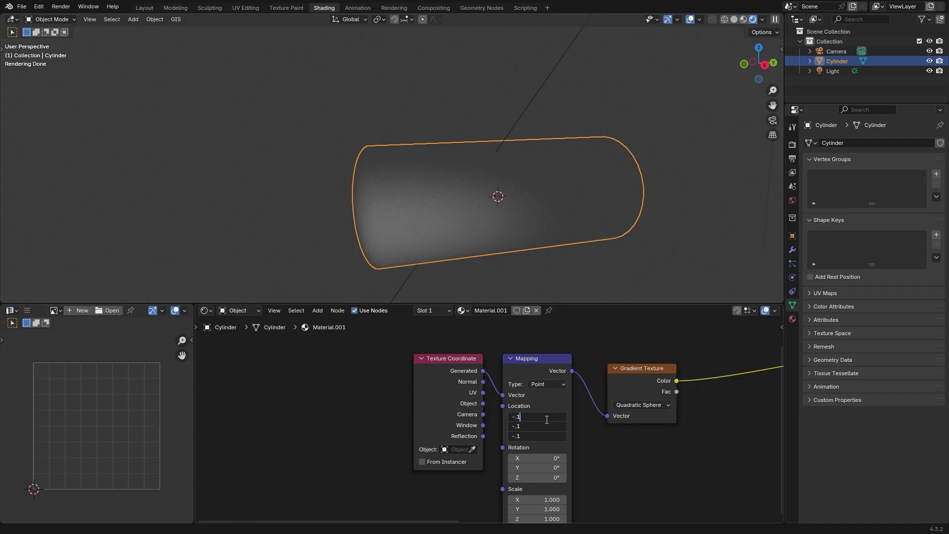
# Set the gradient's Mapping location to -1, 0.2, -1 m and its scale to 2, 0.8, 2
pyautogui.click(544, 416)
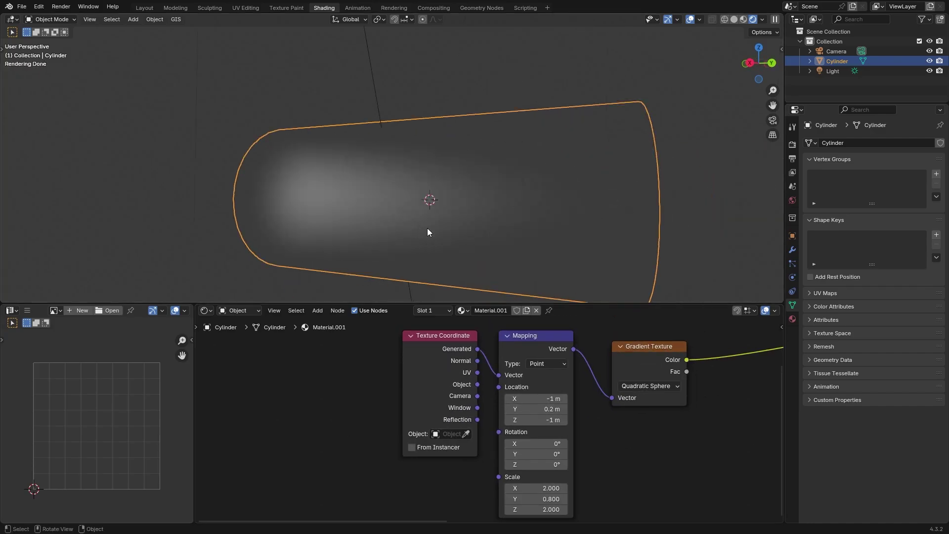
pyautogui.keyDown('shift'); pyautogui.moveTo(427, 232); pyautogui.dragTo(485, 220, button='middle'); pyautogui.keyUp('shift')
pyautogui.scroll(-2, 593, 420)
# Insert a Color Ramp between the Gradient Texture and Density, with alternating black and white stops including a white one at 0.376
pyautogui.hotkey('shift', 'a')
pyautogui.write('ramp')
pyautogui.press('Return')
pyautogui.click(533, 391)
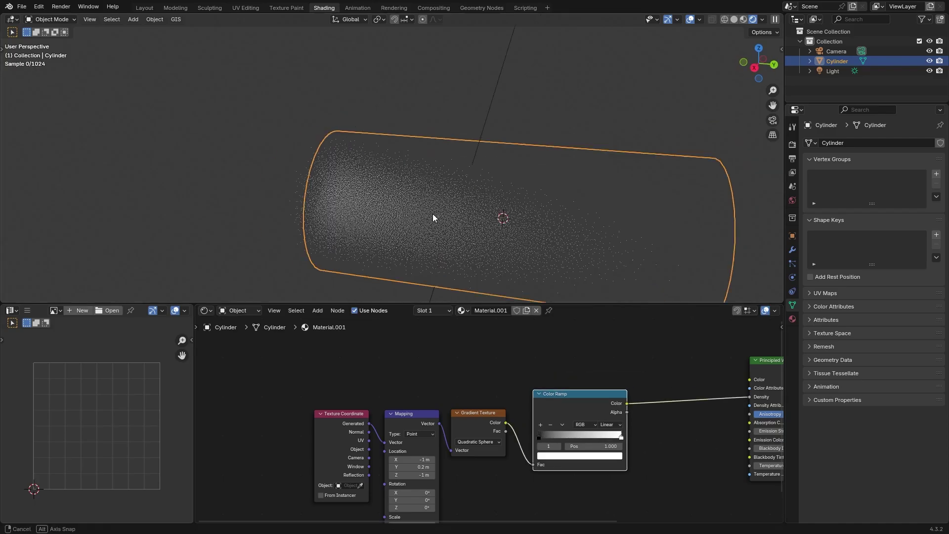
pyautogui.click(579, 455)
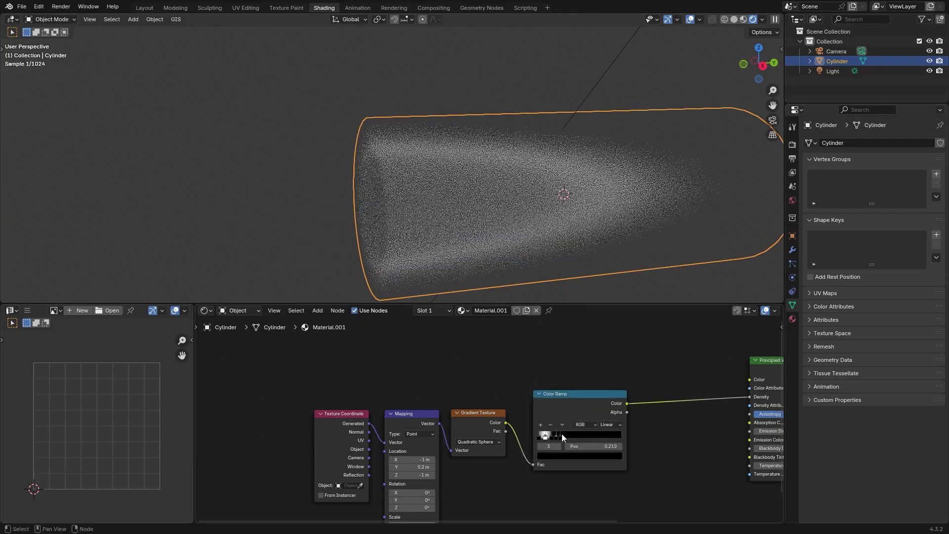
pyautogui.moveTo(563, 438); pyautogui.dragTo(572, 438)
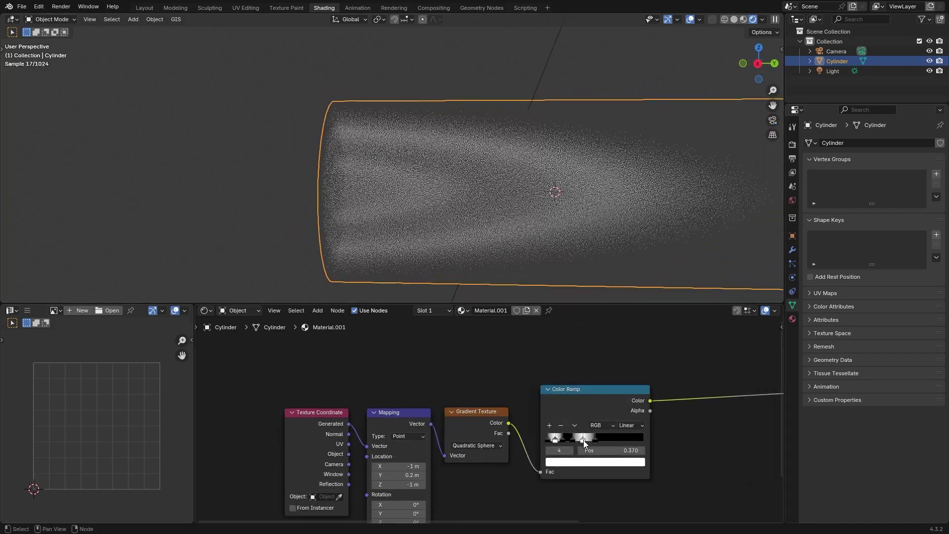
# Add a Wave Texture above the gradient nodes, with its own Texture Coordinate and Mapping nodes, and preview it on the cylinder
pyautogui.scroll(-1, 518, 360)
pyautogui.hotkey('shift', 'a')
pyautogui.write('w')
pyautogui.press('Return')
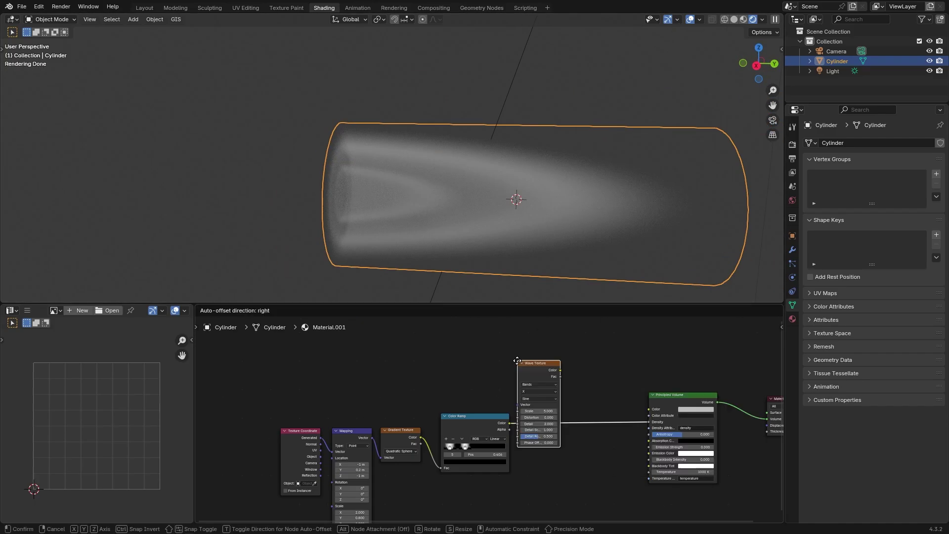
pyautogui.click(556, 386)
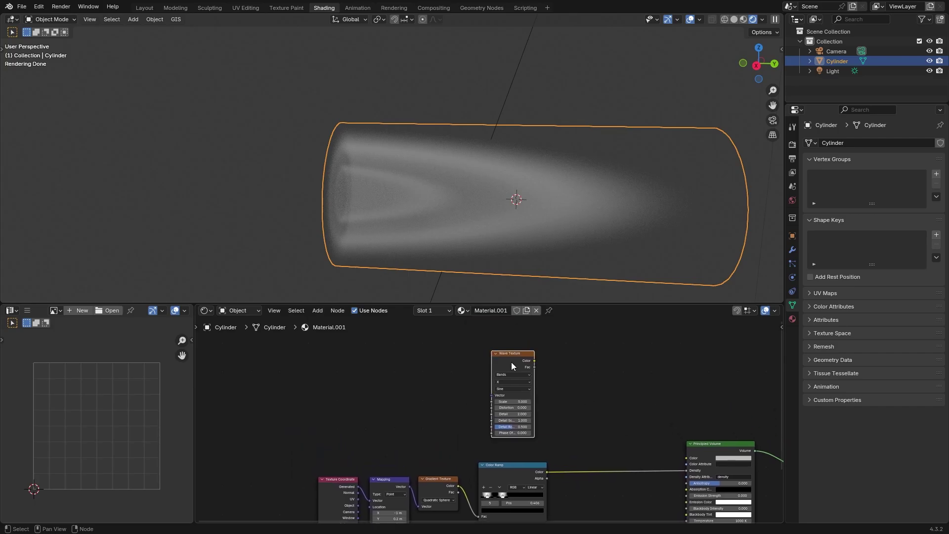
pyautogui.scroll(1, 598, 375)
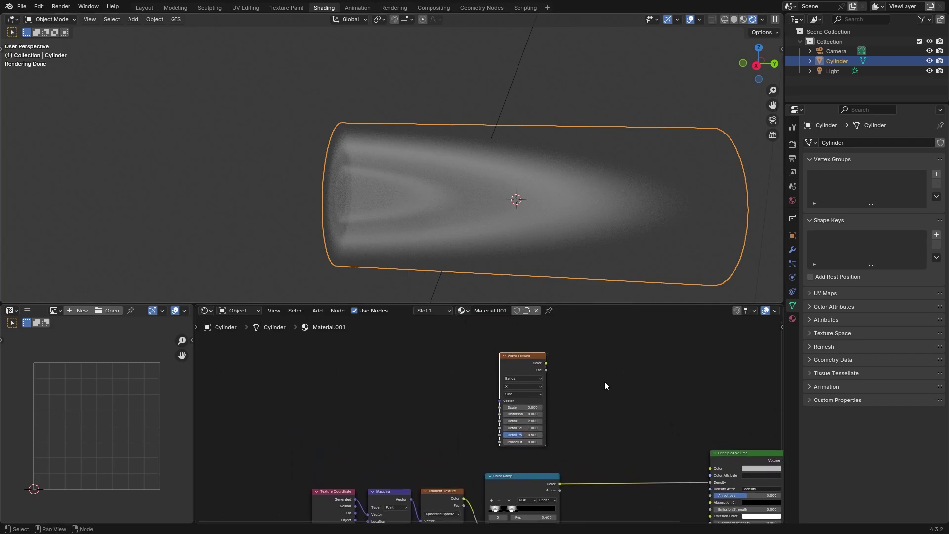
pyautogui.keyDown('ctrl'); pyautogui.keyDown('shift'); pyautogui.click(531, 372); pyautogui.keyUp('shift'); pyautogui.keyUp('ctrl')
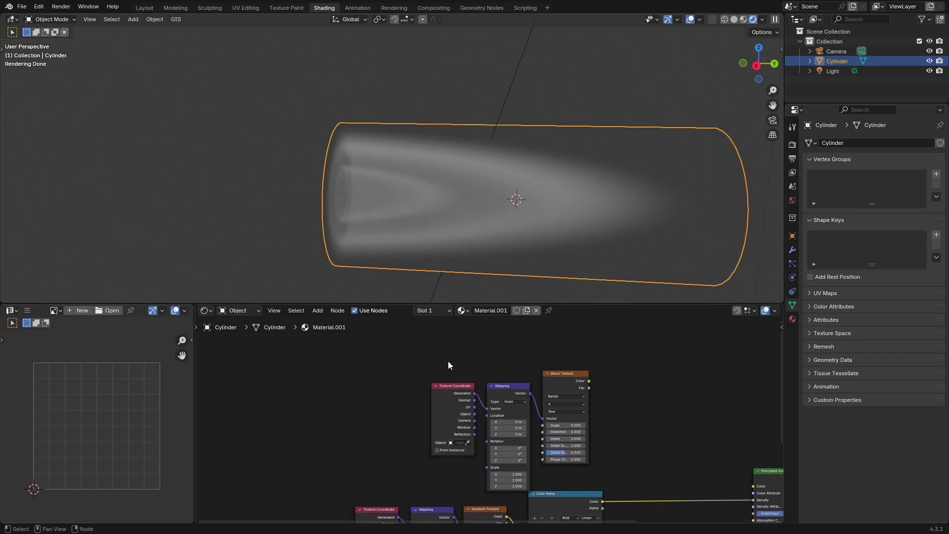
# Set the Wave Texture's direction to Y, scale 4, distortion 8.7, detail 15, detail scale 7.7 and detail roughness 0.369
pyautogui.scroll(2, 448, 361)
pyautogui.click(501, 398)
pyautogui.click(491, 406)
pyautogui.scroll(1, 494, 443)
pyautogui.moveTo(489, 446); pyautogui.dragTo(479, 483)
pyautogui.scroll(-2, 494, 445)
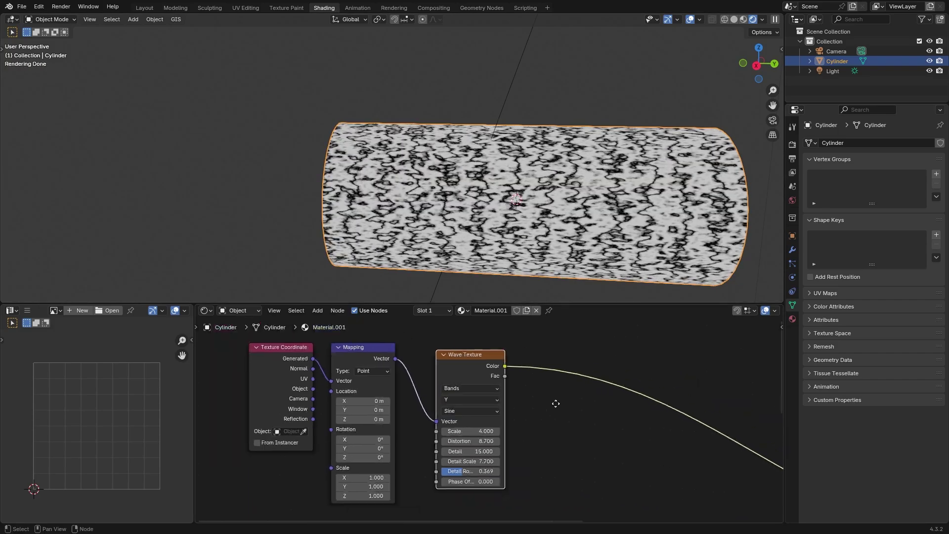
# Add a Color Ramp after the Wave Texture and place its first stop, coloured grey, at 0.277
pyautogui.hotkey('shift', 'a')
pyautogui.click(593, 396)
pyautogui.moveTo(648, 431); pyautogui.dragTo(594, 429)
pyautogui.click(576, 429)
pyautogui.click(599, 452)
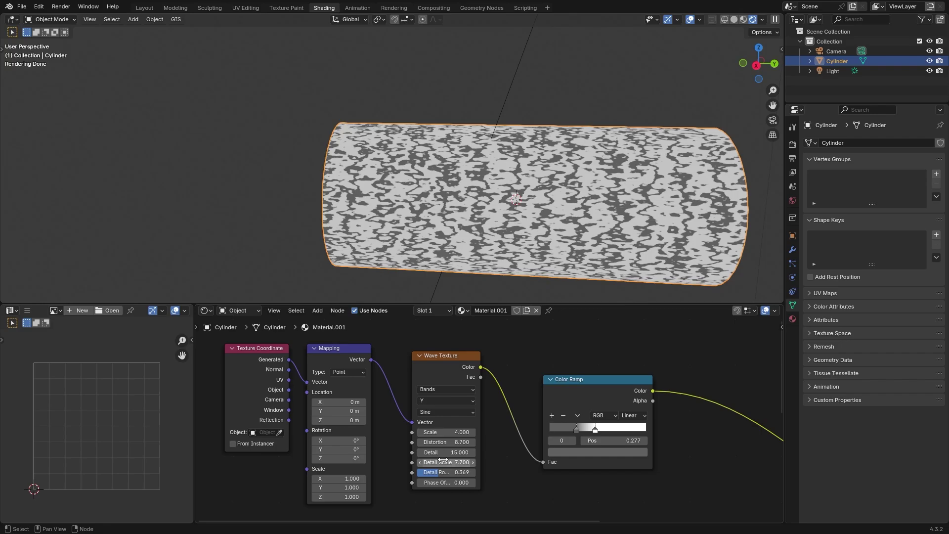
# Adjust the Wave Texture to scale 4.4, distortion 9.1, detail scale 8.9 and detail roughness 0.454
pyautogui.moveTo(445, 432); pyautogui.dragTo(460, 462)
pyautogui.moveTo(444, 472); pyautogui.dragTo(457, 472)
pyautogui.scroll(-2, 494, 420)
# Insert a Mix Color node after the wave texture's Color Ramp
pyautogui.hotkey('shift', 'a')
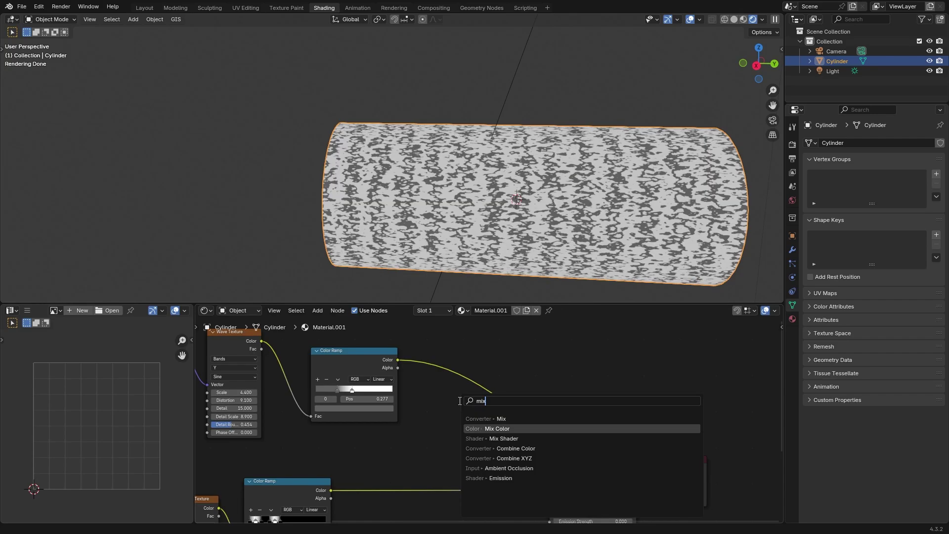
pyautogui.click(490, 430)
pyautogui.click(474, 377)
pyautogui.moveTo(536, 476); pyautogui.dragTo(591, 450, button='middle')
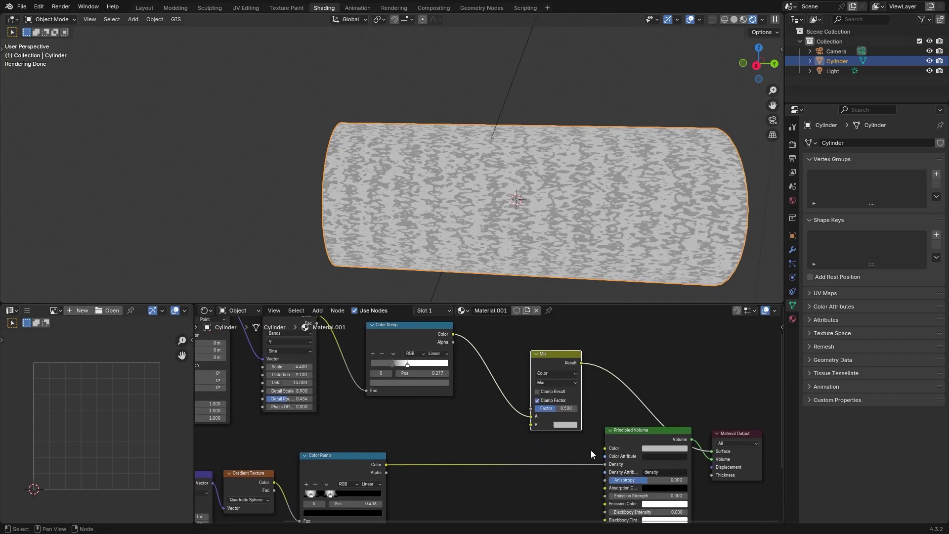
# Feed the gradient ramp into the Mix node's Factor and the wave ramp into B, use Add blending, and connect the result to Density
pyautogui.moveTo(574, 461); pyautogui.dragTo(544, 411)
pyautogui.moveTo(588, 378); pyautogui.dragTo(588, 408)
pyautogui.click(623, 401)
pyautogui.moveTo(676, 302); pyautogui.dragTo(676, 341)
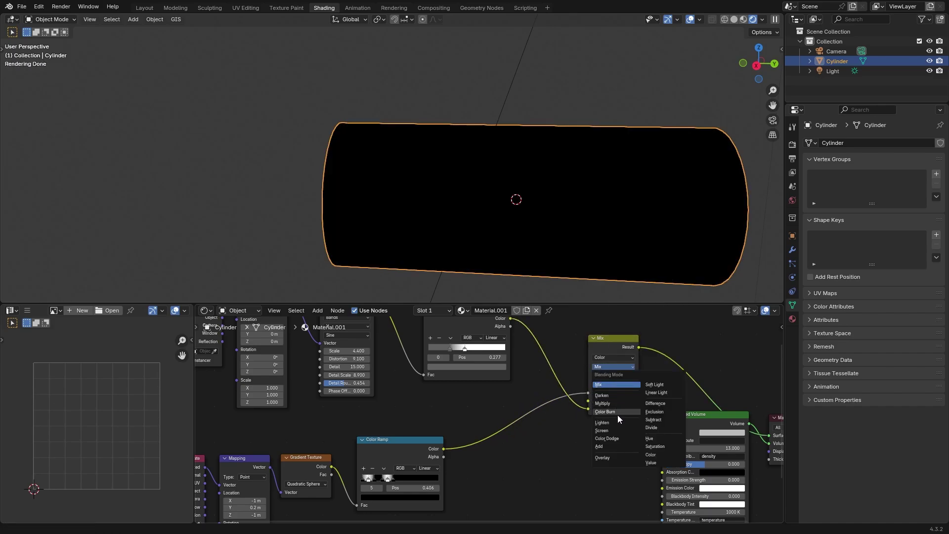
pyautogui.click(615, 444)
# Add a Noise Texture node above the wave texture nodes
pyautogui.scroll(-3, 621, 345)
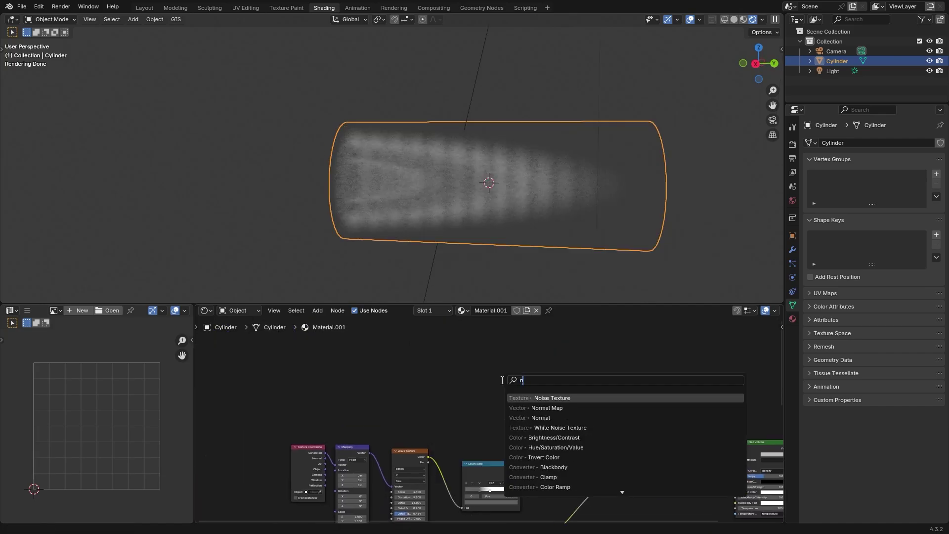
pyautogui.press('Return')
pyautogui.click(493, 361)
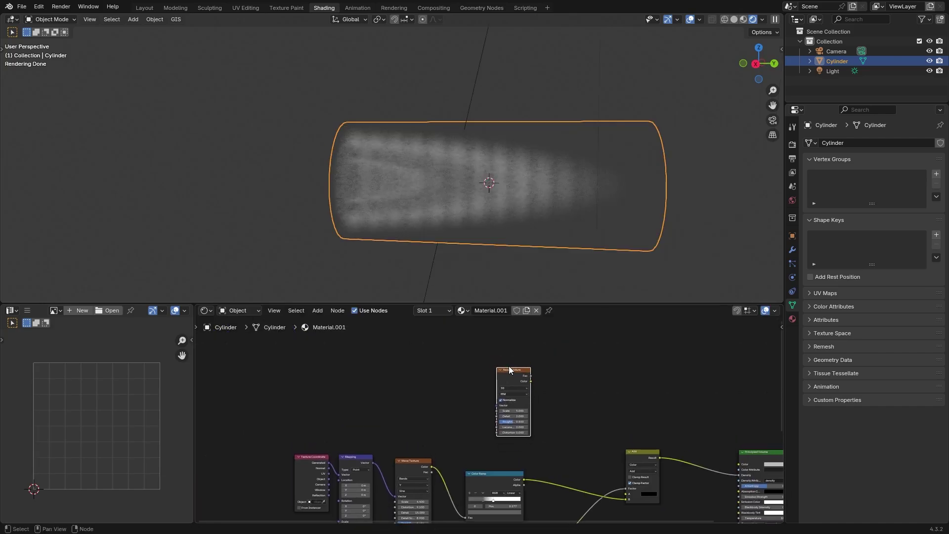
# Give the Noise Texture a Color Ramp and use it as Factor of a Subtract Mix node between the Add result and Density
pyautogui.scroll(4, 601, 442)
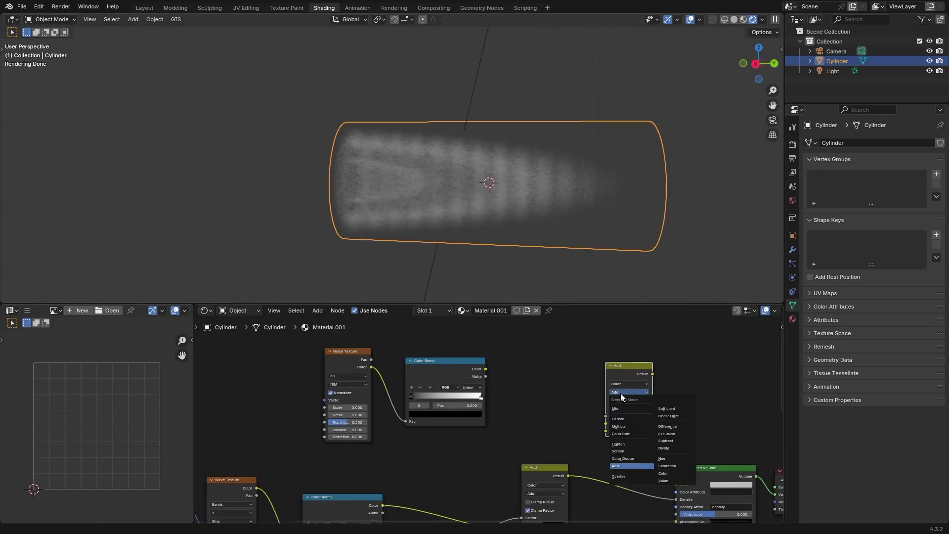
pyautogui.click(666, 440)
pyautogui.moveTo(642, 435); pyautogui.dragTo(619, 451, button='middle')
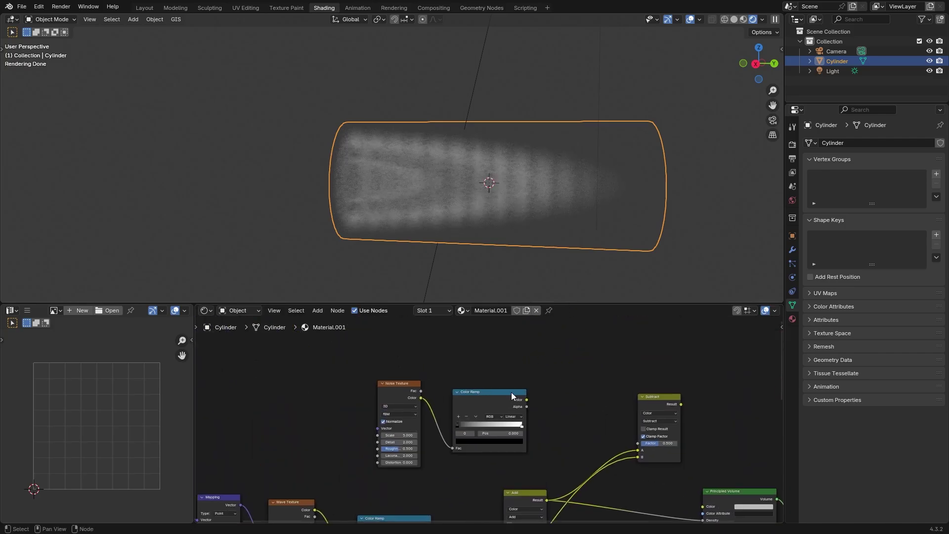
pyautogui.moveTo(640, 408); pyautogui.dragTo(681, 514)
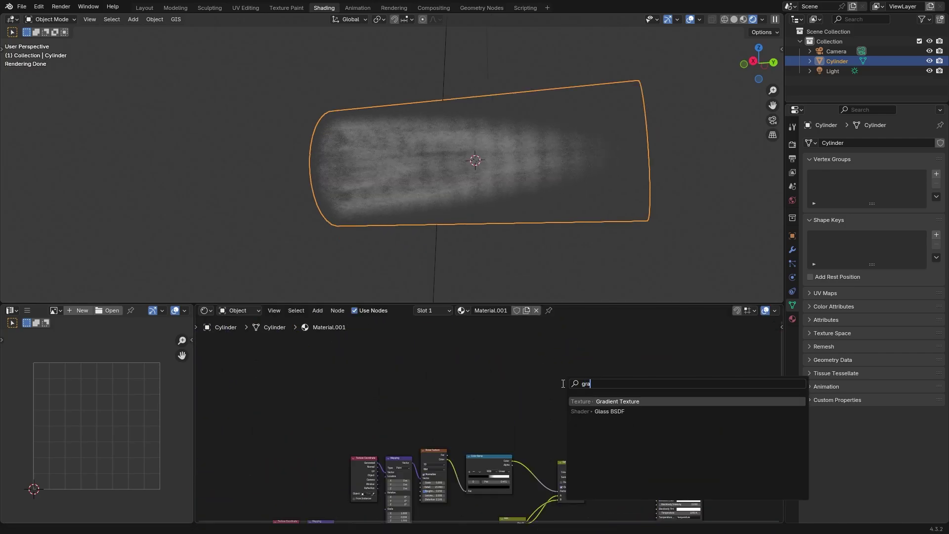
# Add a Gradient Texture with Texture Coordinate and Mapping nodes above the noise nodes, rotating the mapping -90° on Z
pyautogui.press('Return')
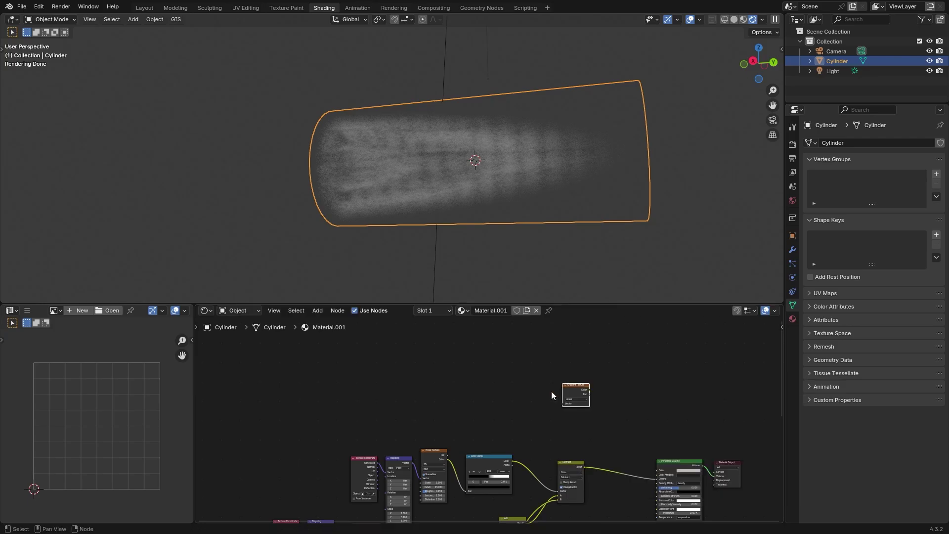
pyautogui.scroll(2, 593, 383)
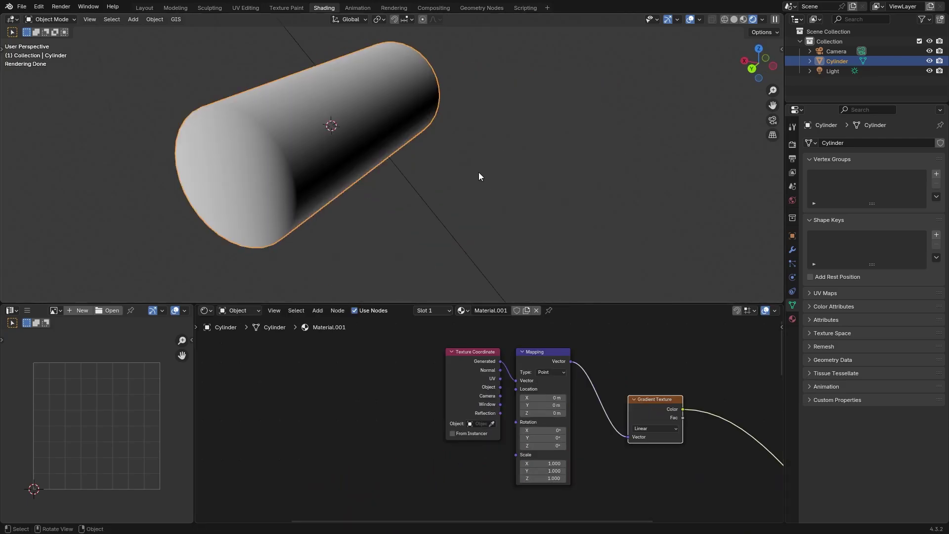
pyautogui.moveTo(481, 176)
pyautogui.mouseDown(button='middle')
pyautogui.moveTo(441, 74)
pyautogui.moveTo(494, 222)
pyautogui.mouseUp(button='middle')
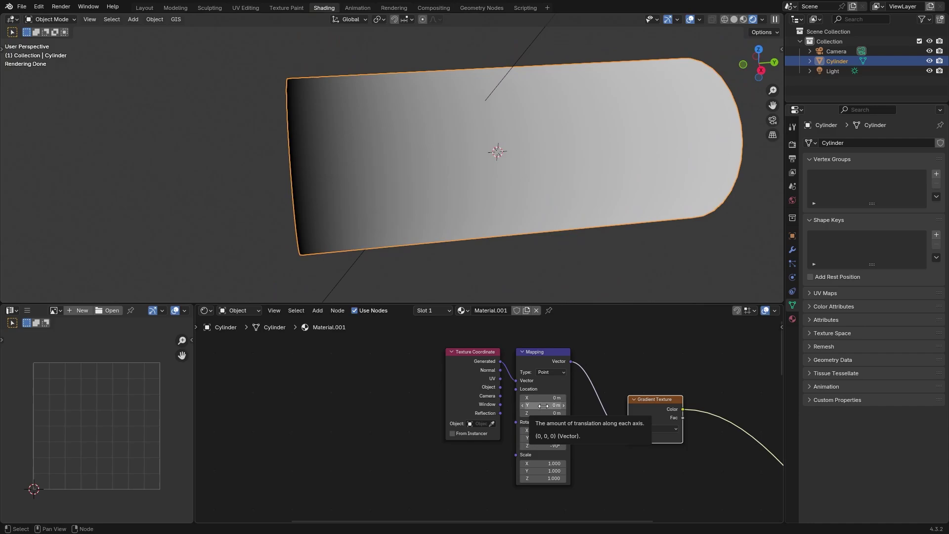
# Set the new gradient Mapping's Y scale to 0.5 and fine-tune its location
pyautogui.moveTo(539, 406); pyautogui.dragTo(523, 406)
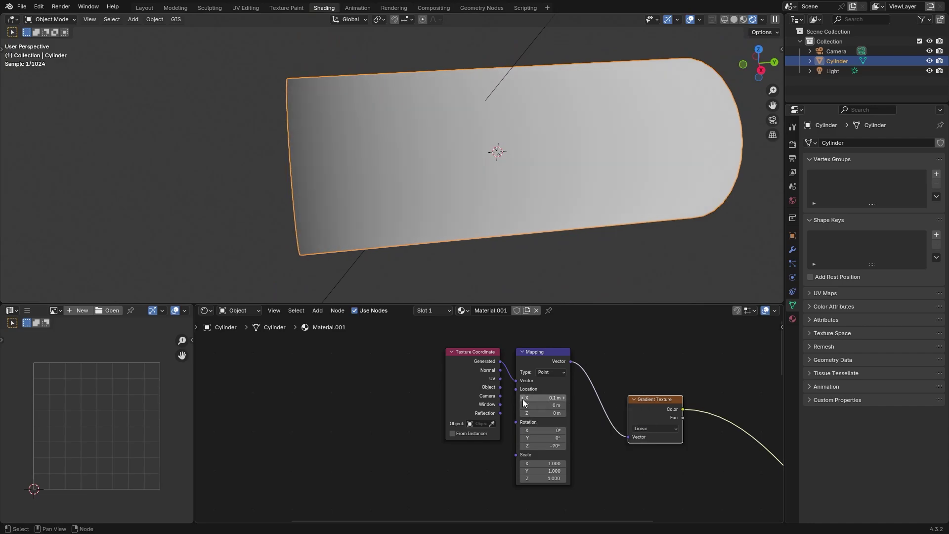
pyautogui.moveTo(563, 470); pyautogui.dragTo(523, 470)
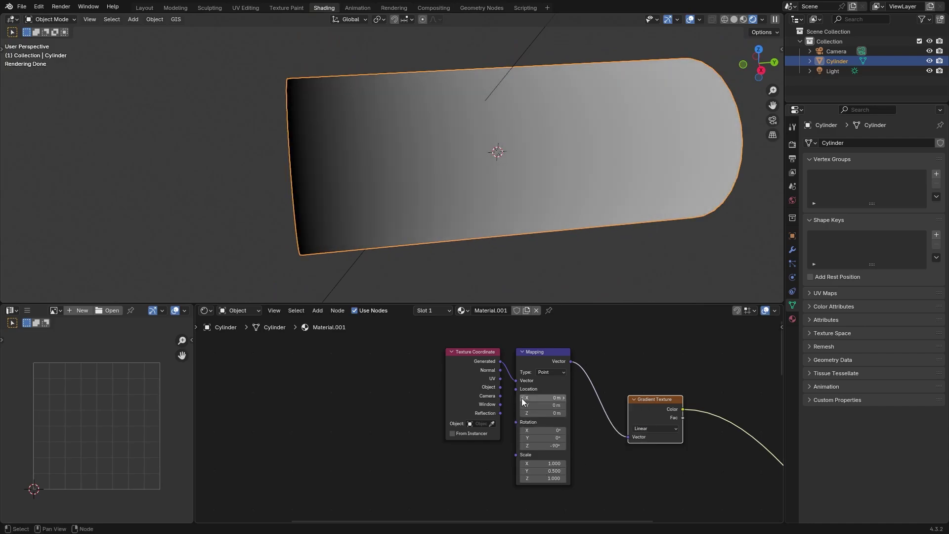
pyautogui.moveTo(521, 398); pyautogui.dragTo(531, 398)
# Adjust the stops of the new gradient's Color Ramp to tighten the dark end of the falloff
pyautogui.scroll(-1, 582, 453)
pyautogui.click(638, 410)
pyautogui.moveTo(657, 390); pyautogui.dragTo(639, 392)
# Set the new Mix node to Exclusion, with the gradient ramp as Factor and the Subtract result in B, feeding Density
pyautogui.scroll(3, 558, 464)
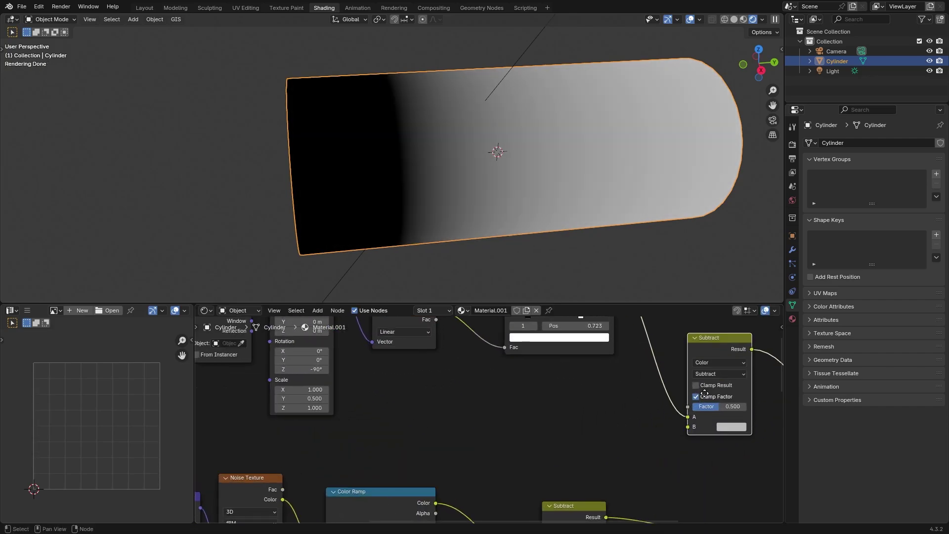
pyautogui.scroll(1, 704, 393)
pyautogui.moveTo(705, 393); pyautogui.dragTo(608, 391, button='middle')
pyautogui.click(621, 384)
pyautogui.click(679, 294)
pyautogui.moveTo(582, 426); pyautogui.dragTo(584, 424)
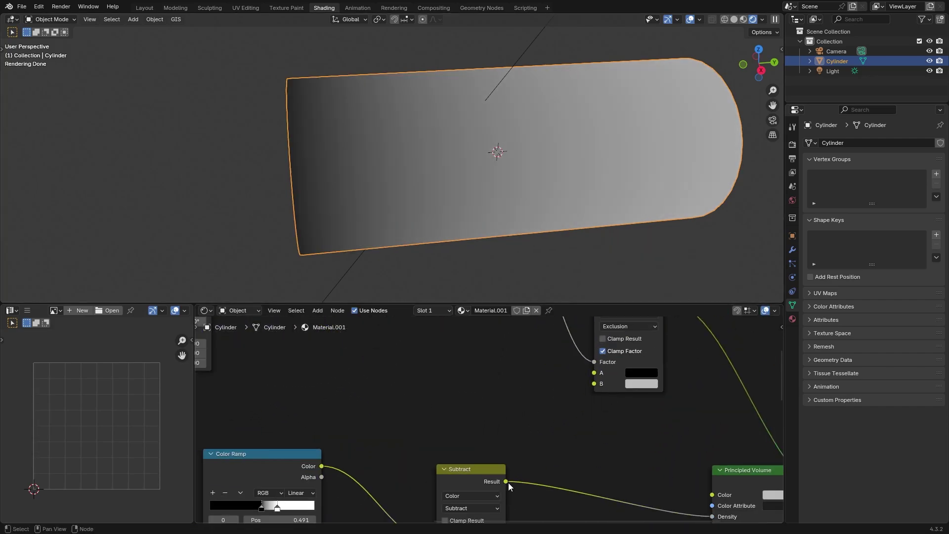
# Add a Math node set to Multiply between the Exclusion result and the Principled Volume's Emission Strength
pyautogui.hotkey('shift', 'a')
pyautogui.write('ma')
pyautogui.press('Return')
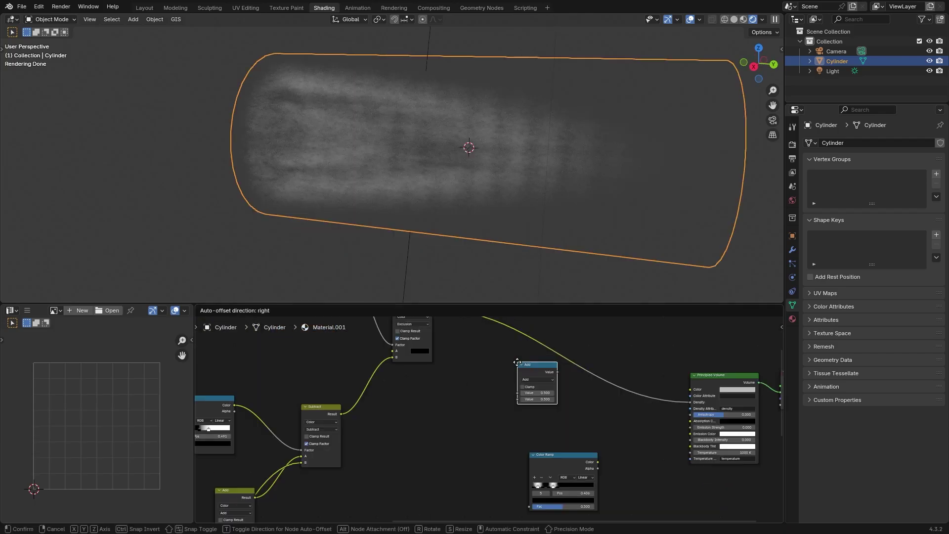
pyautogui.click(524, 382)
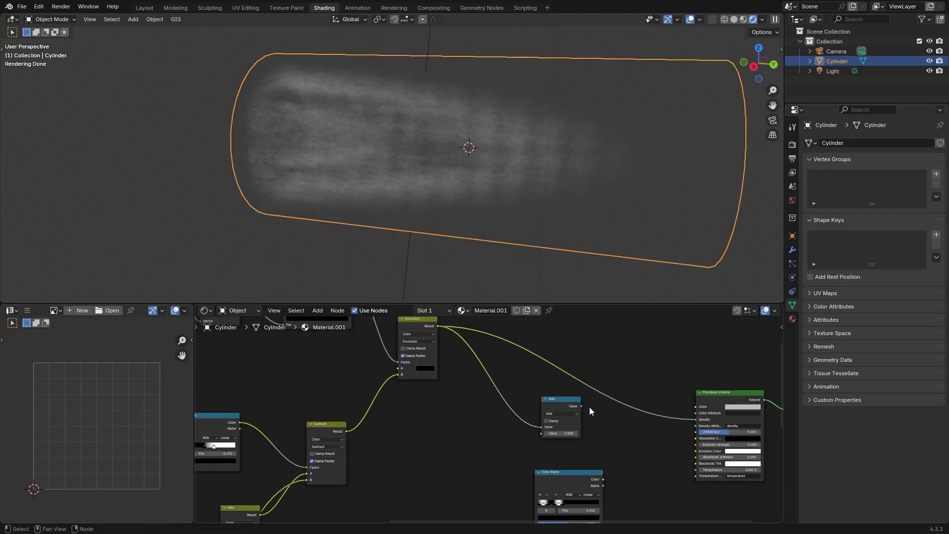
pyautogui.moveTo(688, 445); pyautogui.dragTo(633, 451)
pyautogui.click(610, 425)
pyautogui.click(615, 448)
pyautogui.scroll(2, 613, 440)
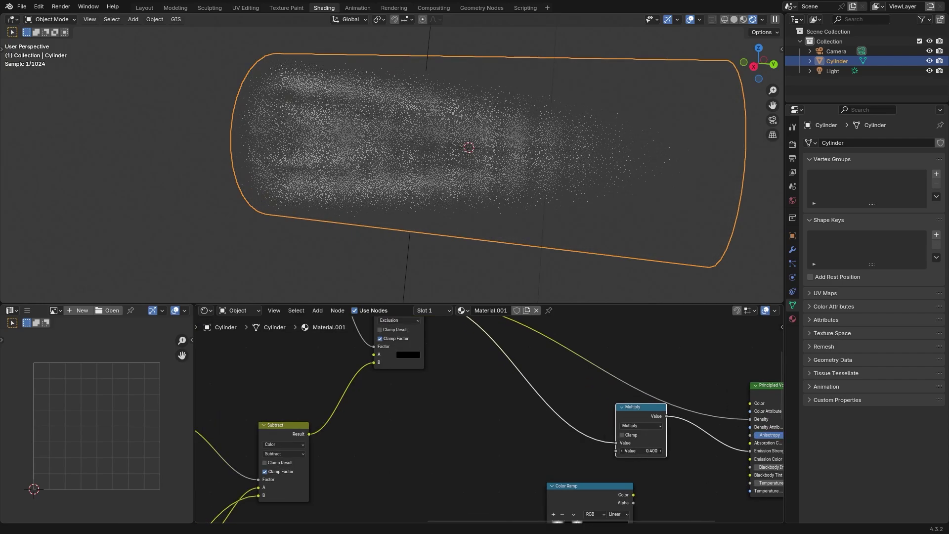
# Place a copy of the spherical gradient's Color Ramp below the Multiply node and set the Multiply value to 1.2
pyautogui.scroll(-1, 258, 434)
pyautogui.moveTo(258, 435); pyautogui.dragTo(413, 415, button='middle')
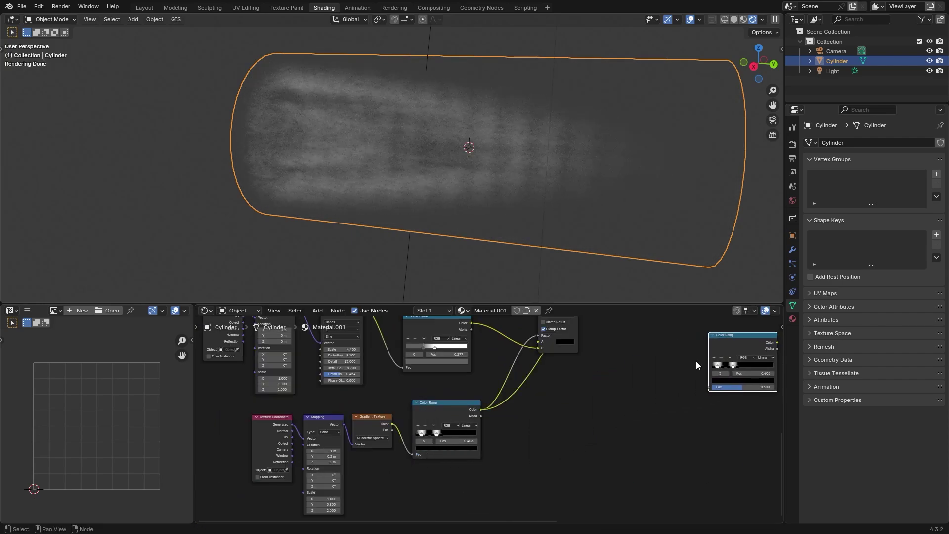
pyautogui.moveTo(697, 366); pyautogui.dragTo(445, 451, button='middle')
pyautogui.moveTo(445, 451); pyautogui.dragTo(582, 389)
pyautogui.scroll(2, 582, 396)
pyautogui.moveTo(621, 450); pyautogui.dragTo(640, 450)
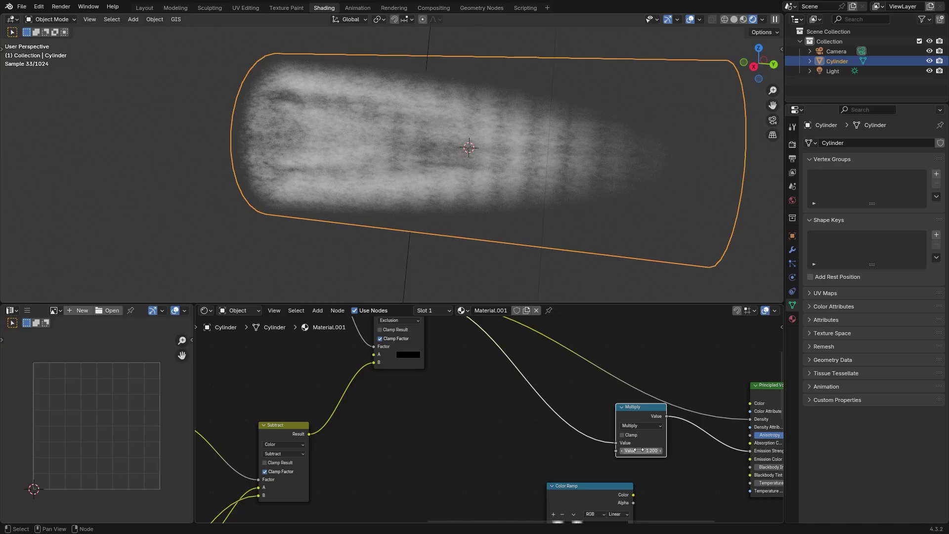
# Connect the copied Color Ramp to Emission Color and recolor its stops to warm orange and red tones
pyautogui.moveTo(621, 455); pyautogui.dragTo(565, 431, button='middle')
pyautogui.moveTo(541, 467); pyautogui.dragTo(551, 454)
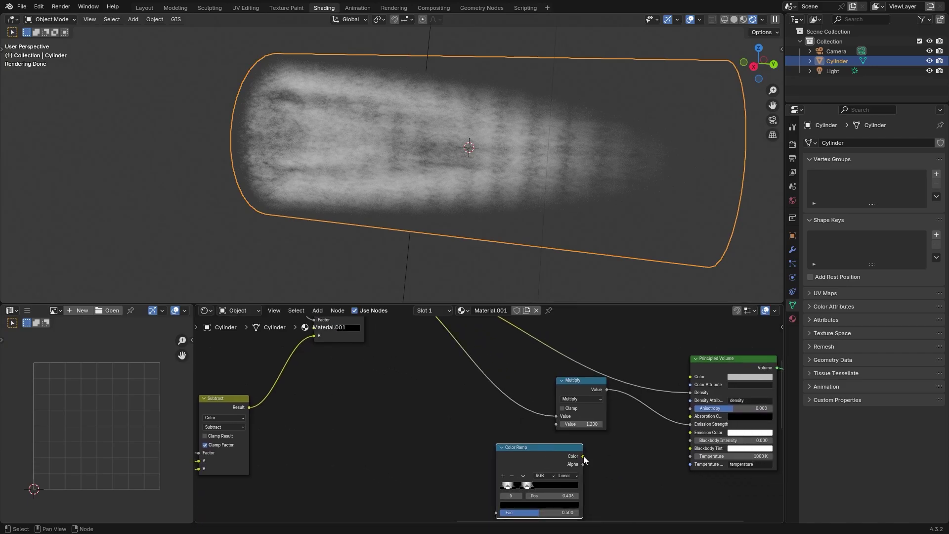
pyautogui.moveTo(685, 437); pyautogui.dragTo(690, 433)
pyautogui.click(539, 504)
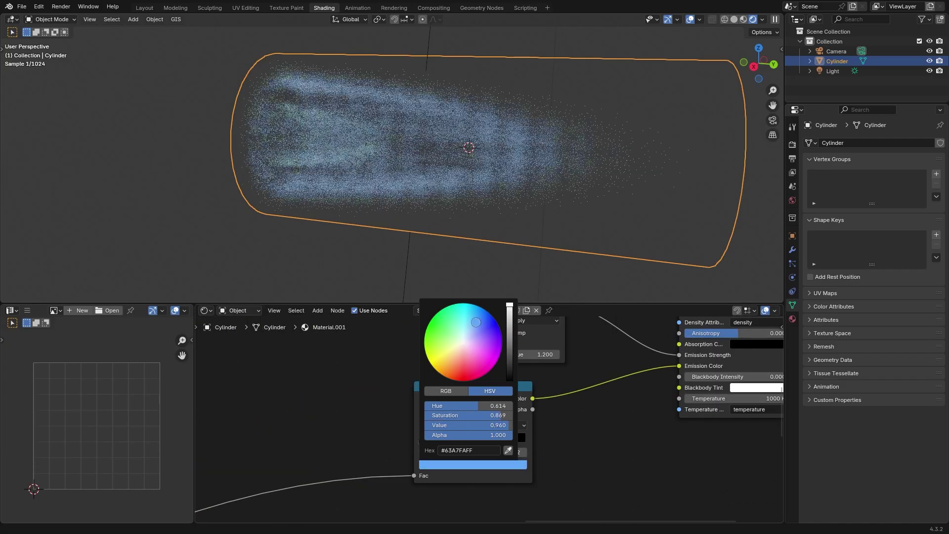
pyautogui.moveTo(462, 341); pyautogui.dragTo(469, 346)
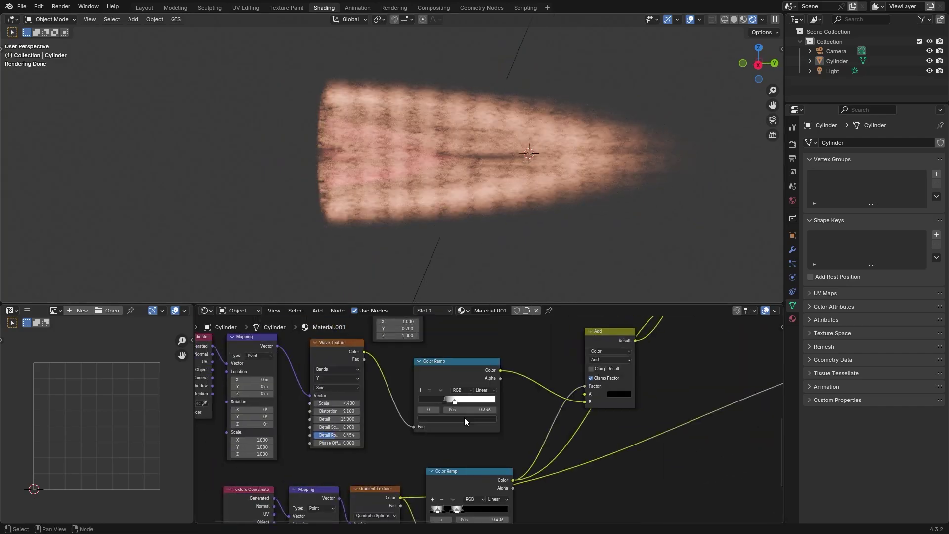
# Select the flame cylinder and show a timeline between the viewport and the node editor
pyautogui.click(426, 176)
pyautogui.hotkey('ctrl', 'space')
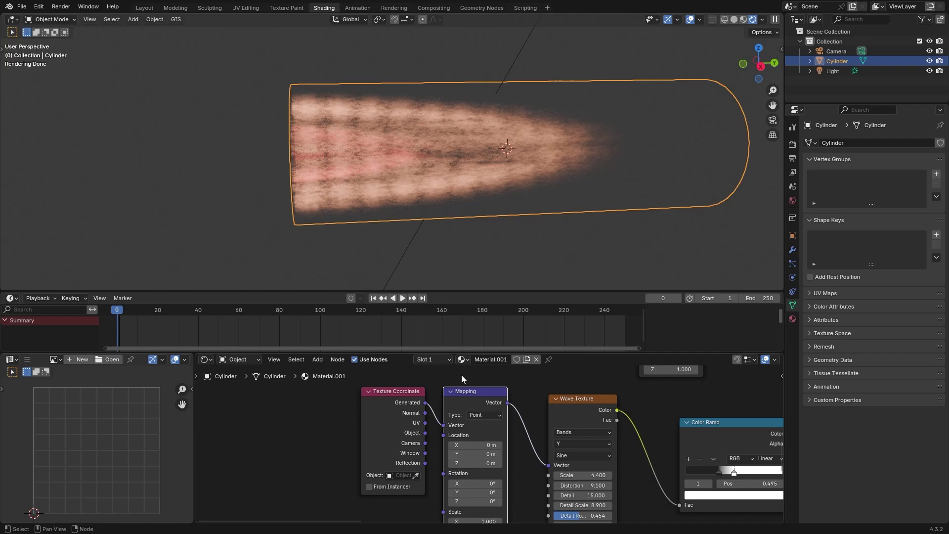
pyautogui.rightClick(475, 454)
pyautogui.click(435, 361)
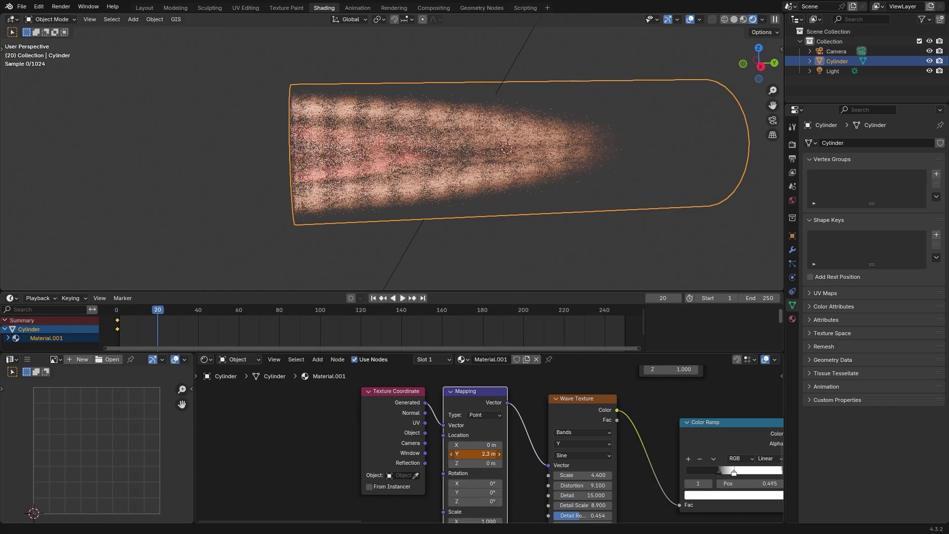
pyautogui.hotkey('ctrl', 'z')
pyautogui.hotkey('ctrl', 'z')
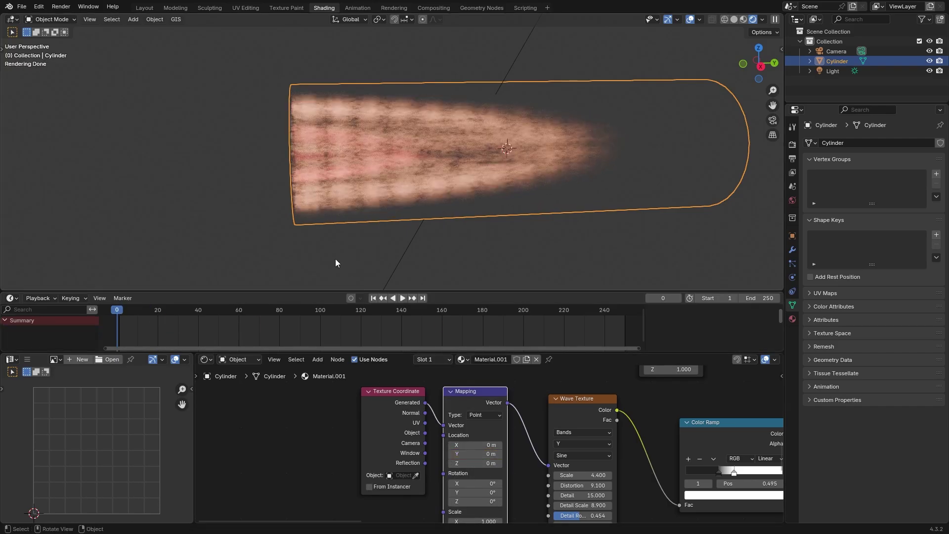
# Keyframe the wave Mapping's Y location at frame 0 and at 25.5 m on frame 250, using linear interpolation
pyautogui.press('i')
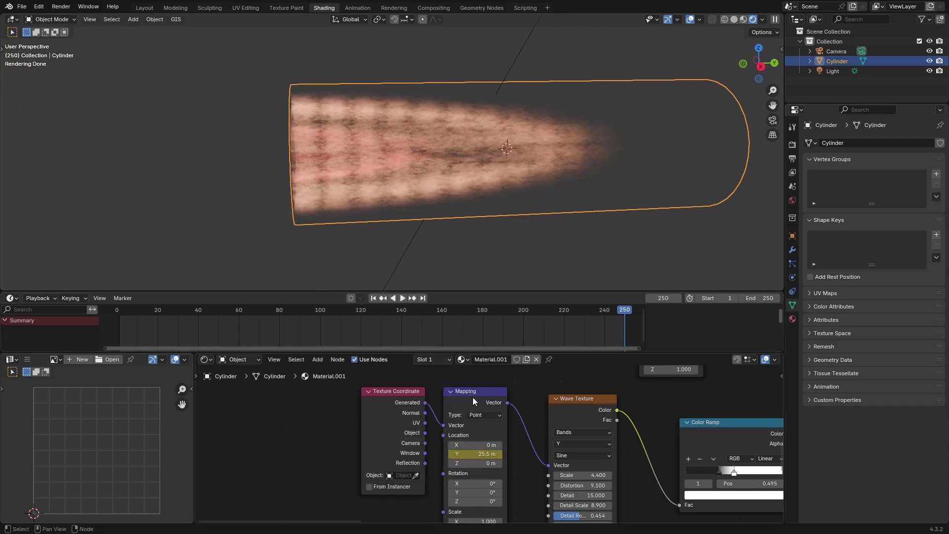
pyautogui.moveTo(474, 353); pyautogui.dragTo(482, 385)
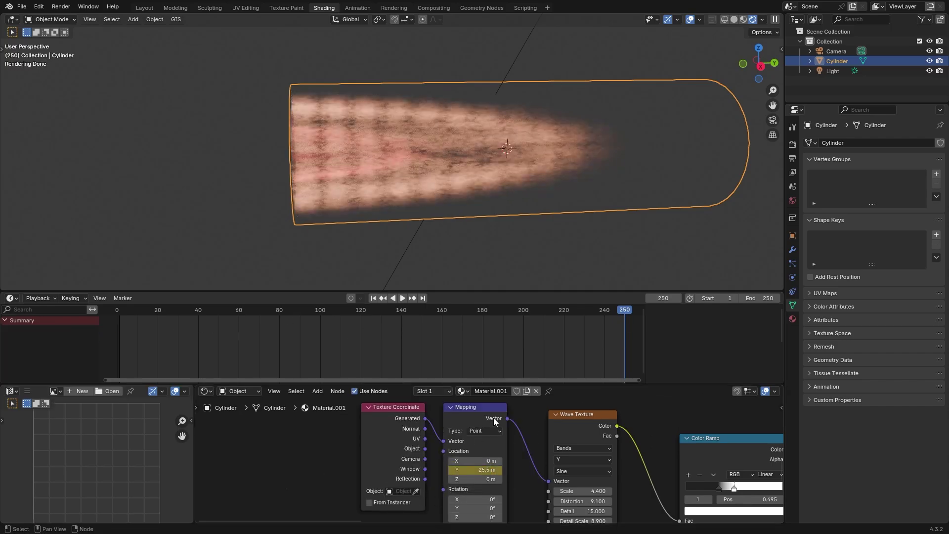
pyautogui.click(419, 216)
pyautogui.hotkey('ctrl', 'Tab')
pyautogui.press('t')
pyautogui.click(201, 370)
pyautogui.press('space')
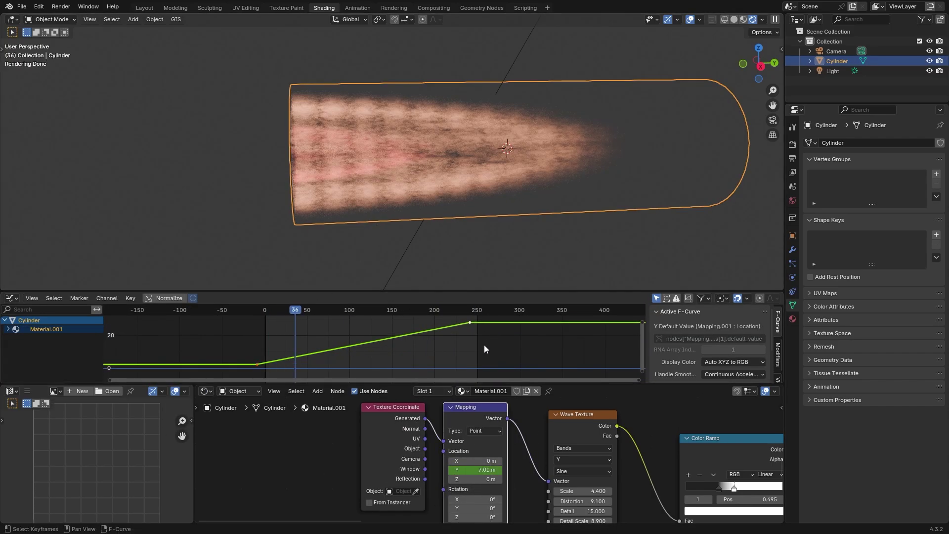
# Lower the end keyframe of the Y location curve to a small negative value to reverse and slow the motion
pyautogui.press('g')
pyautogui.press('y')
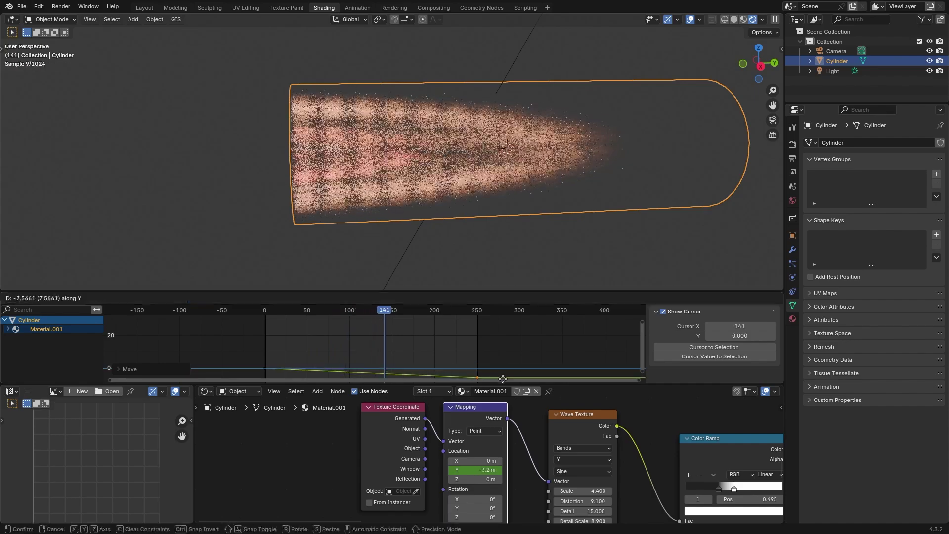
pyautogui.click(502, 379)
pyautogui.press('Escape')
pyautogui.moveTo(499, 290); pyautogui.dragTo(499, 371)
# Select the cylinder's end cap face at the flame's wide base in Edit Mode and snap the 3D cursor to it
pyautogui.press('Tab')
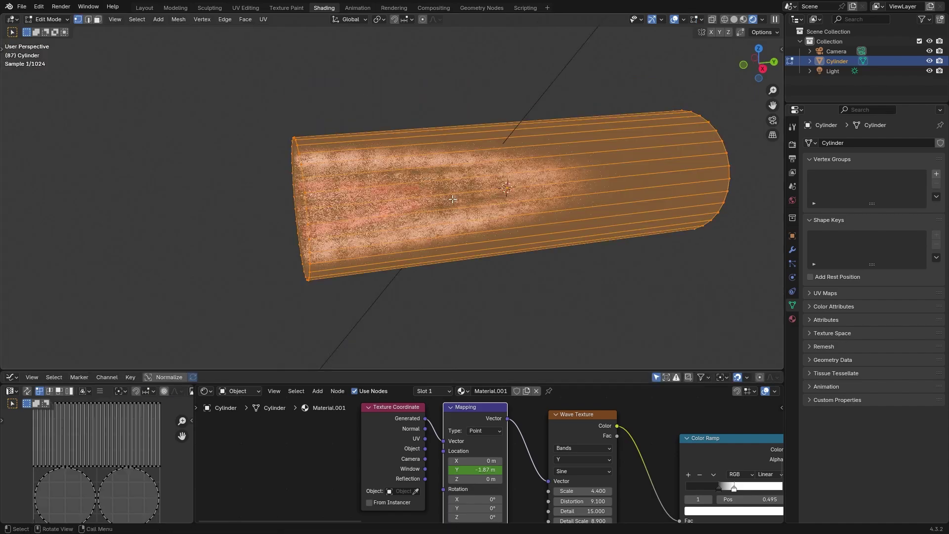
pyautogui.moveTo(453, 199); pyautogui.dragTo(457, 221, button='middle')
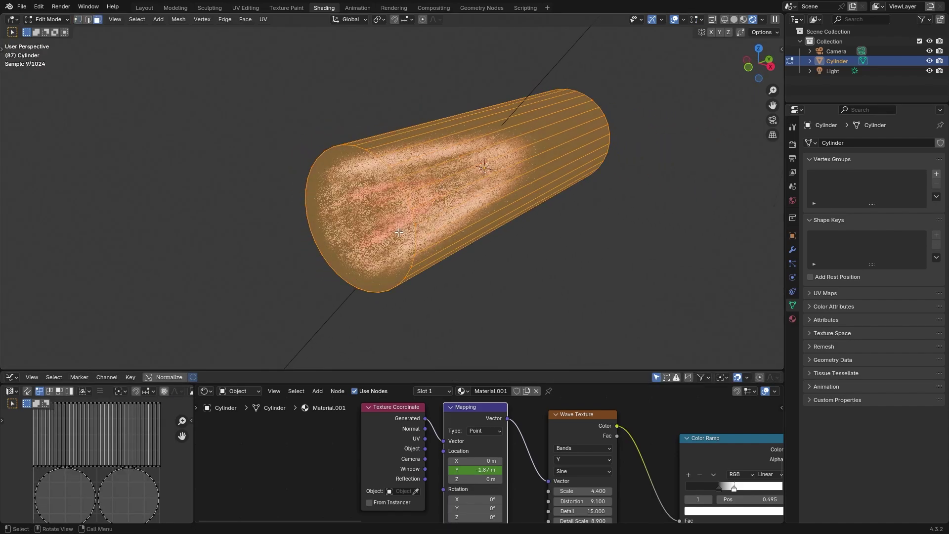
pyautogui.click(369, 220)
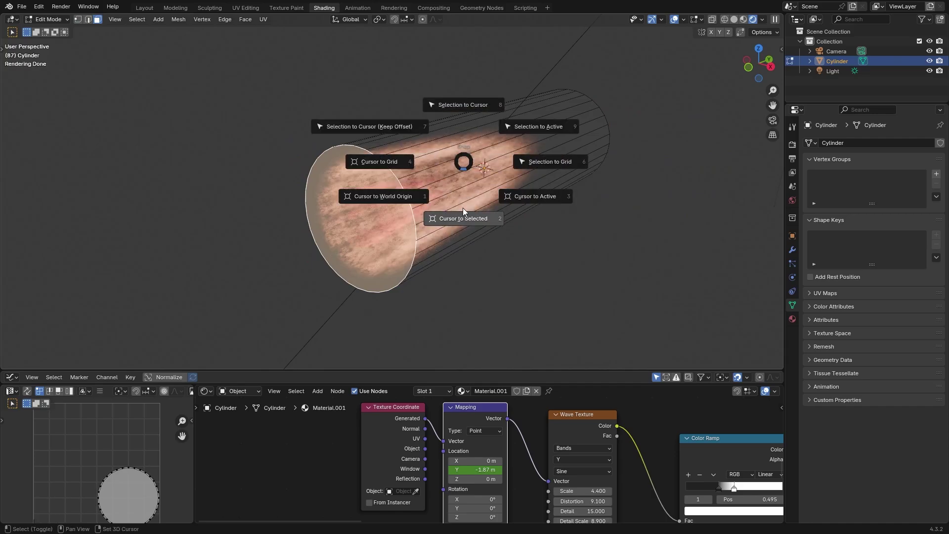
pyautogui.click(463, 208)
pyautogui.moveTo(463, 209); pyautogui.dragTo(444, 209, button='middle')
# Return to Object Mode and set the cylinder's origin to the 3D cursor
pyautogui.press('Tab')
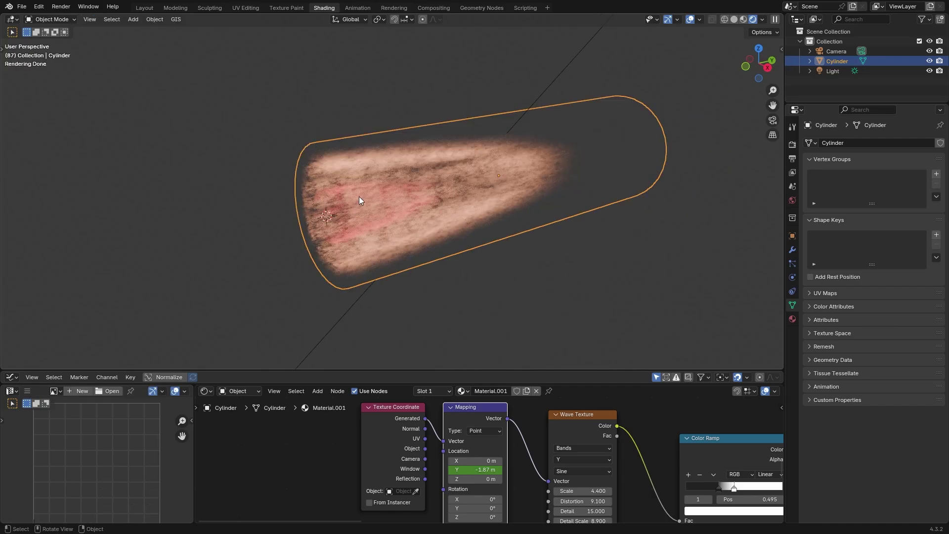
pyautogui.rightClick(359, 196)
pyautogui.moveTo(358, 230)
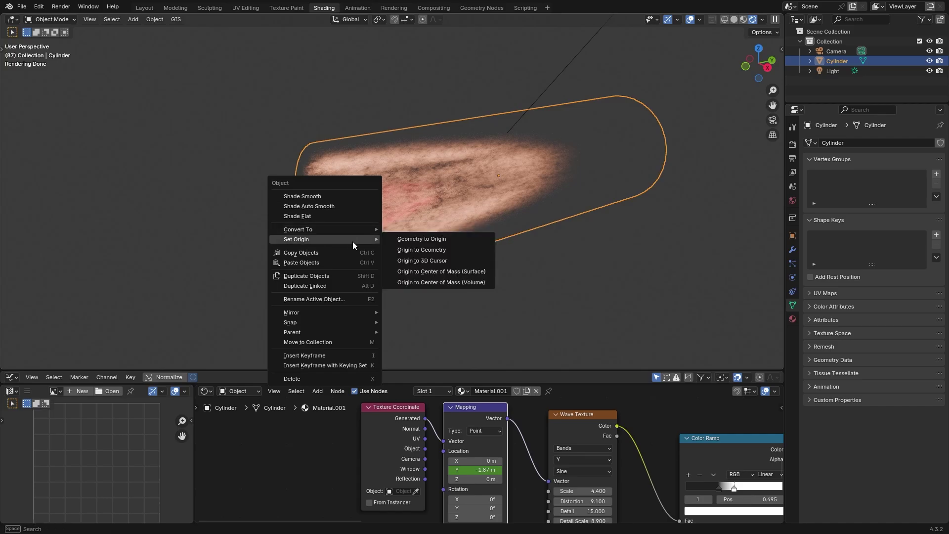
pyautogui.click(437, 260)
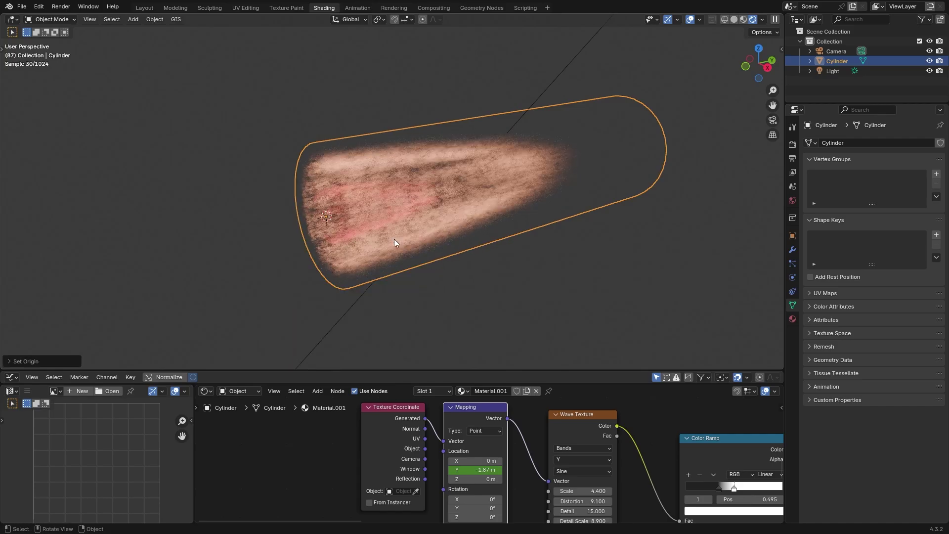
pyautogui.press('s')
pyautogui.press('x')
pyautogui.press('y')
pyautogui.press('Escape')
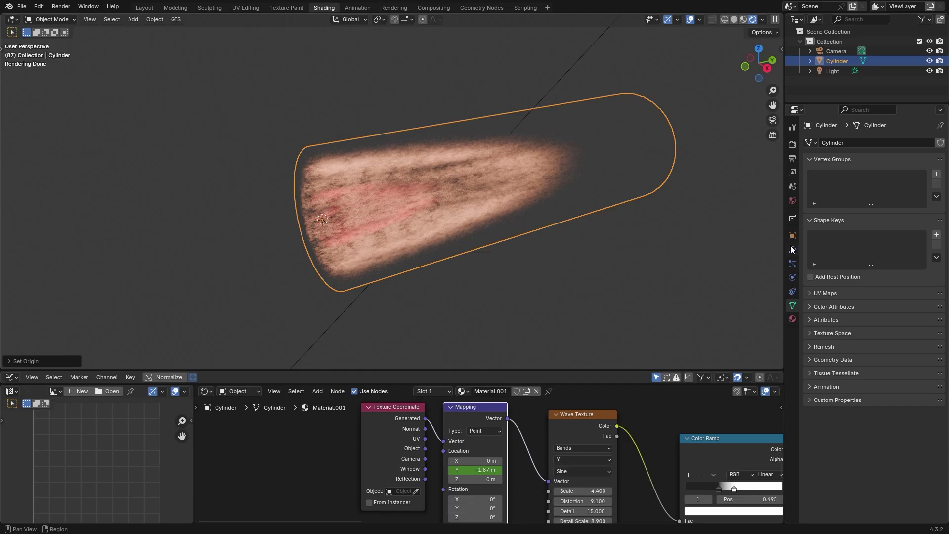
# Keyframe the cylinder's Y scale at frame 0 and enlarge the graph editor
pyautogui.click(792, 235)
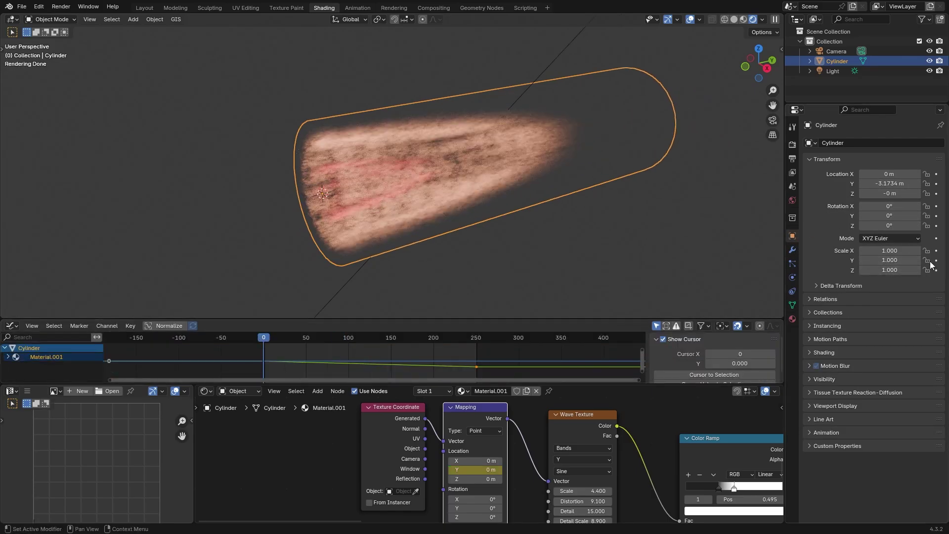
pyautogui.click(936, 260)
pyautogui.moveTo(445, 384); pyautogui.dragTo(445, 510)
# Add a Noise modifier to the Y scale curve with scale 3.2 and strength 0.1, and play back the flicker
pyautogui.click(778, 381)
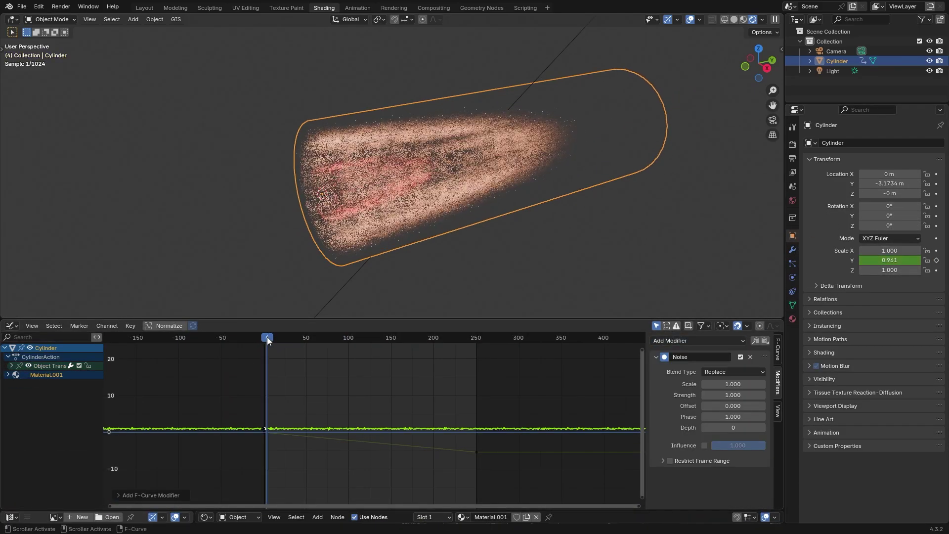
pyautogui.press('space')
pyautogui.moveTo(561, 236); pyautogui.dragTo(583, 232, button='middle')
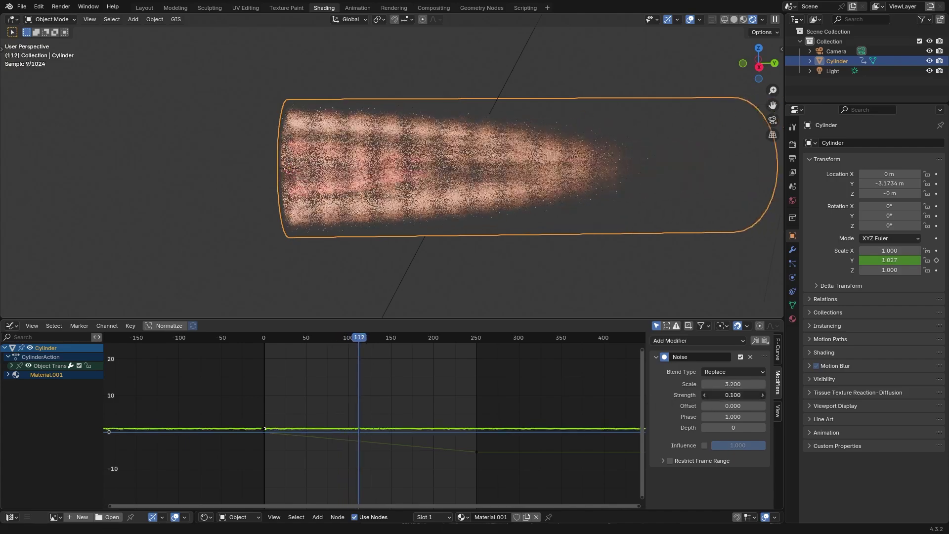
pyautogui.click(469, 253)
pyautogui.press('Escape')
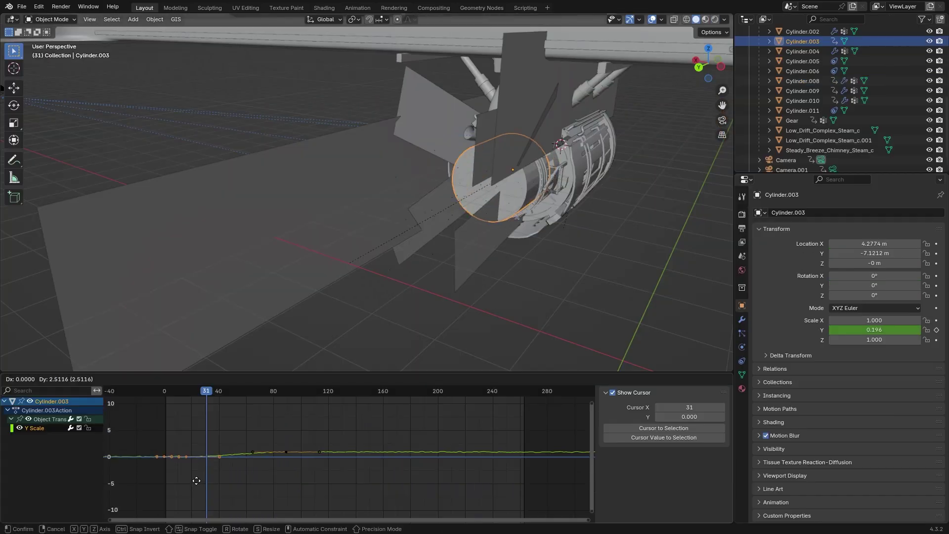
# Move the engine cylinder's selected Y scale keyframes vertically in the graph editor and scrub through the flame ignition animation
pyautogui.moveTo(198, 483); pyautogui.dragTo(196, 480)
pyautogui.click(196, 480)
pyautogui.moveTo(206, 389); pyautogui.dragTo(382, 393)
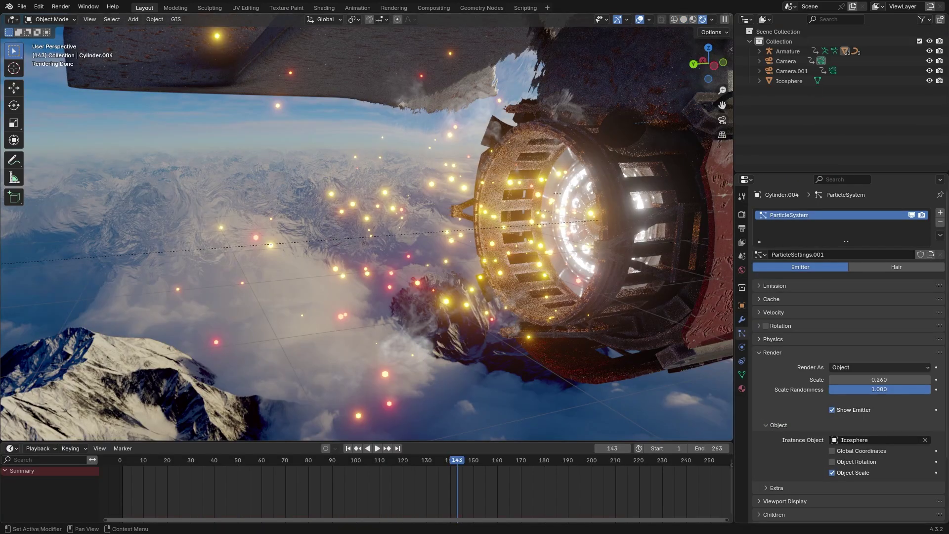
# Set the spark particle system's render scale to 0.1 and play back the particles around the engine
pyautogui.moveTo(879, 379); pyautogui.dragTo(861, 379)
pyautogui.scroll(-2, 861, 366)
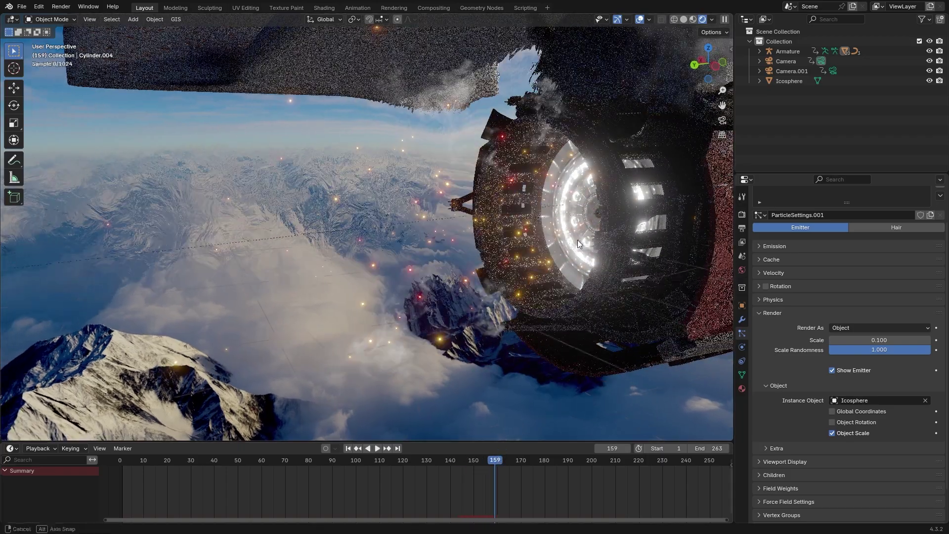
pyautogui.press('space')
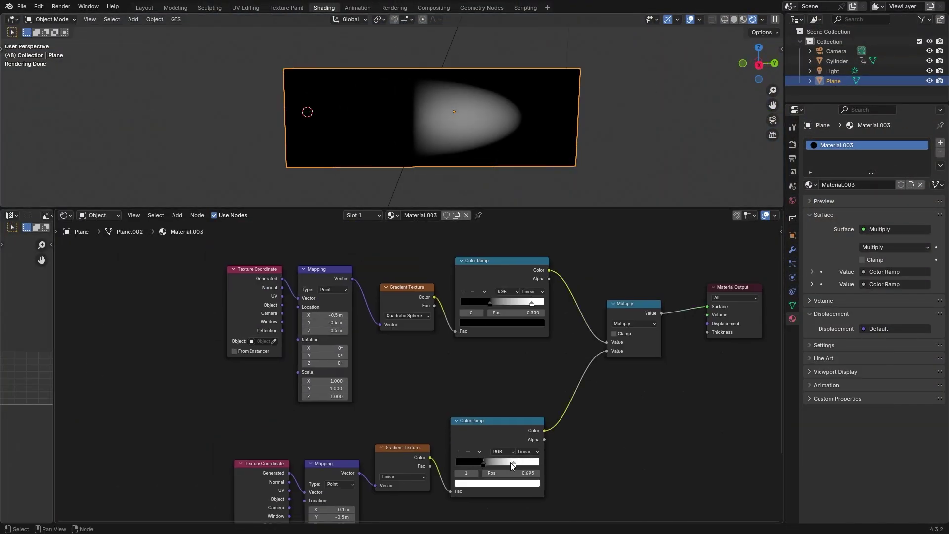
# Adjust the color ramp in the plane's gradient mask and feed the Add node's value into the Refraction BSDF's IOR
pyautogui.moveTo(544, 300)
pyautogui.mouseDown()
pyautogui.moveTo(528, 301)
pyautogui.moveTo(544, 301)
pyautogui.mouseUp()
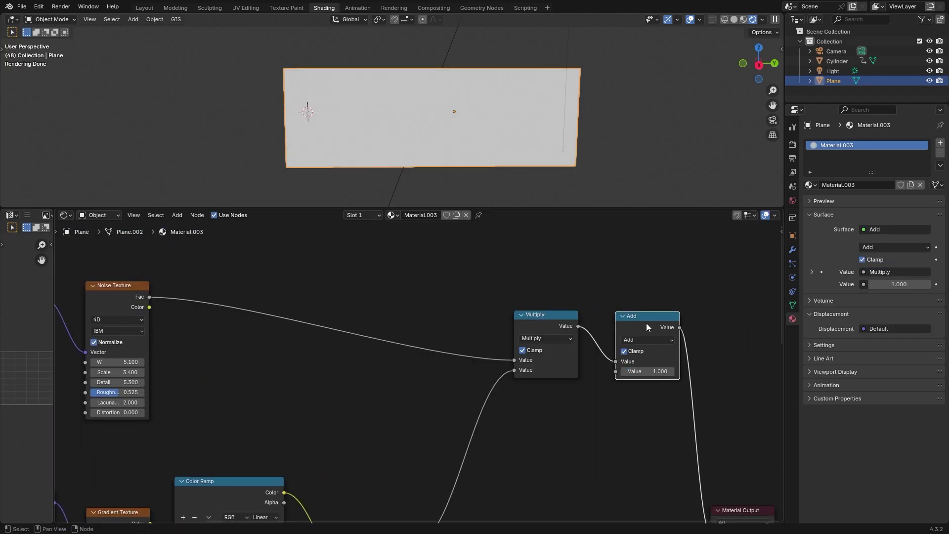
pyautogui.moveTo(421, 330); pyautogui.dragTo(433, 340)
pyautogui.moveTo(433, 339); pyautogui.dragTo(517, 358)
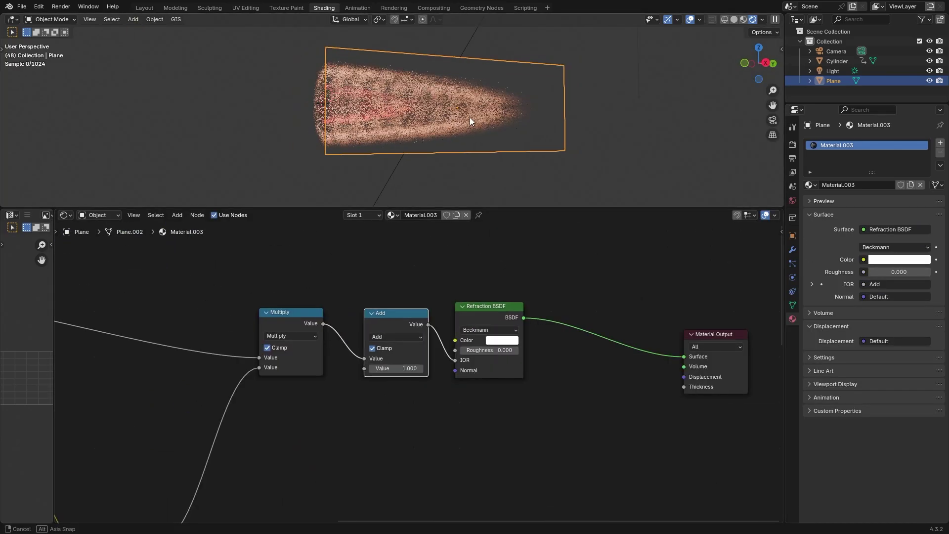